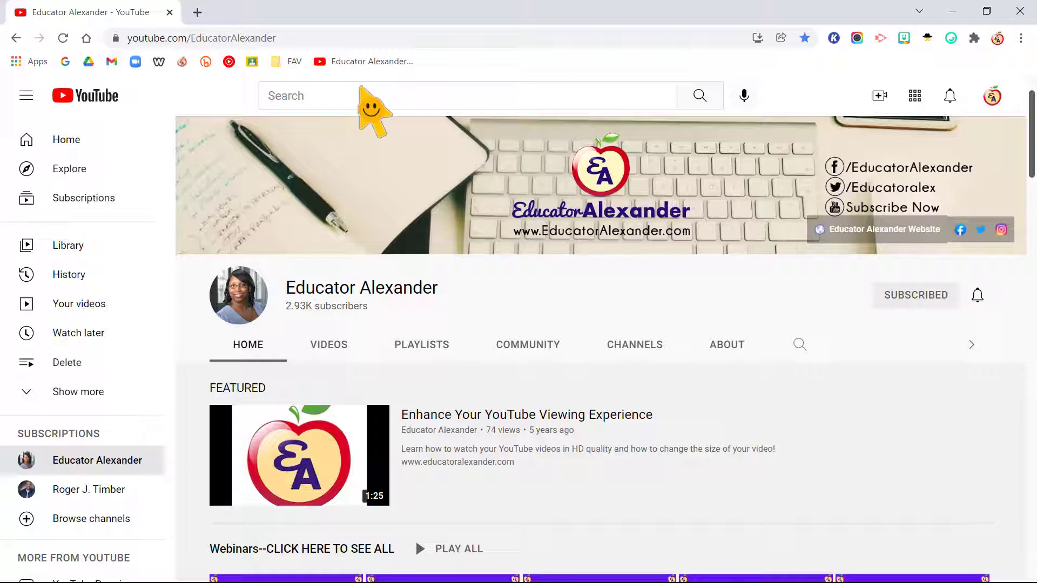
Step: Search YouTube for 'cat' to list the cat video results
left_click(354, 94)
type("cat")
key("Return")
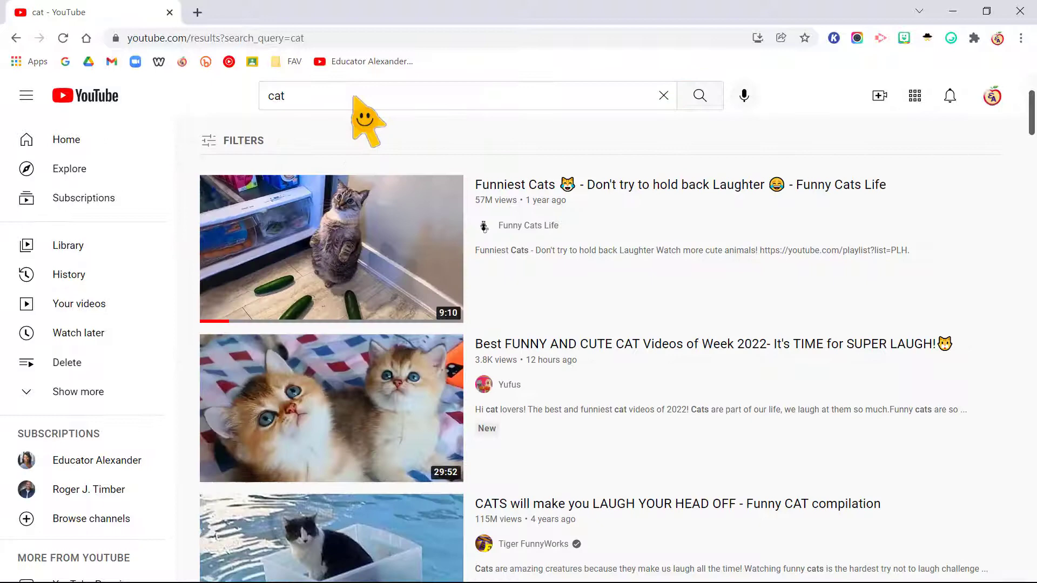
mouse_move(787, 220)
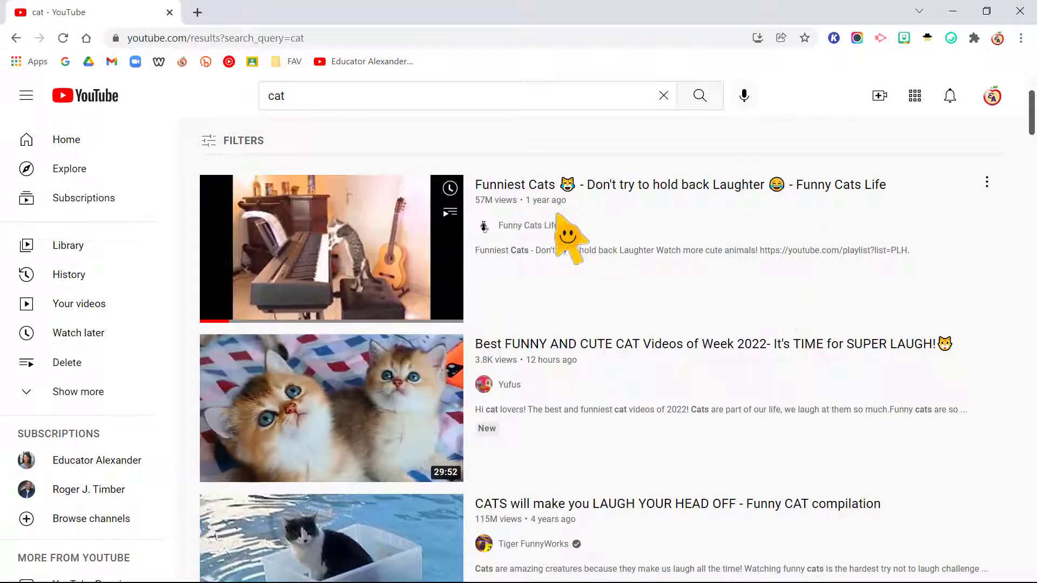
mouse_move(572, 423)
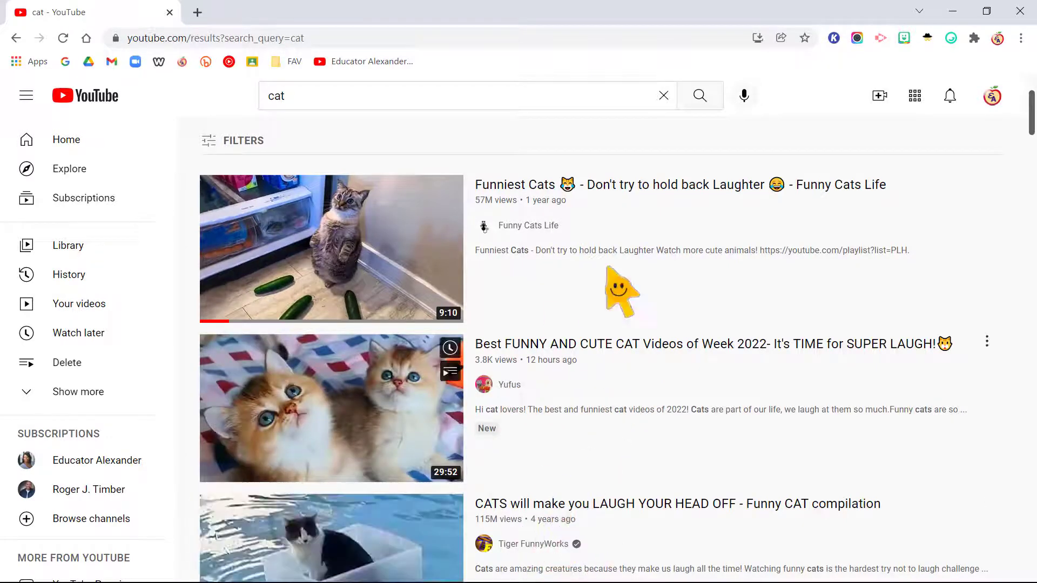
Step: Filter the cat results to this month's uploads under 4 minutes
left_click(247, 142)
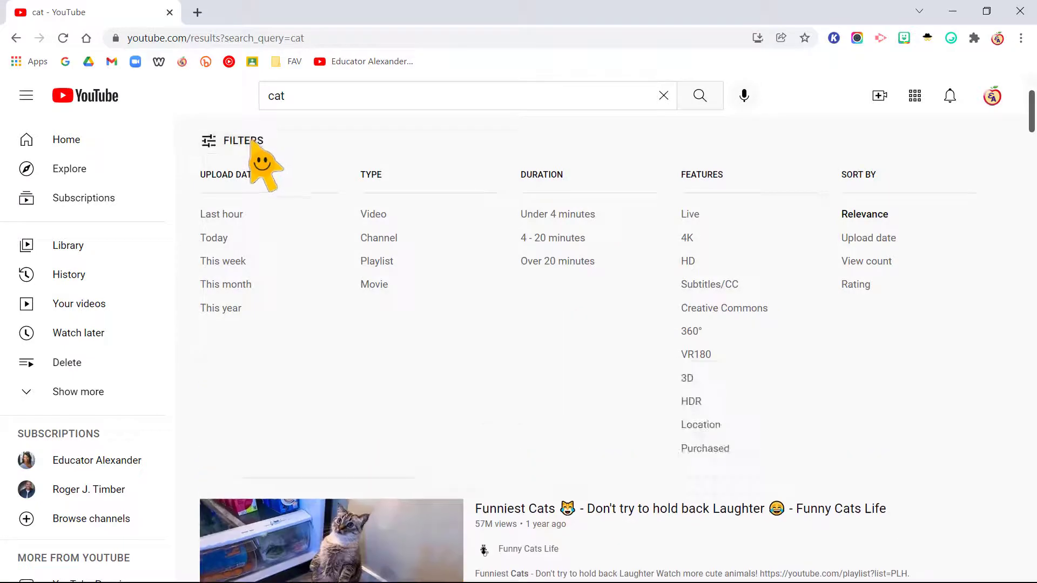
left_click(235, 284)
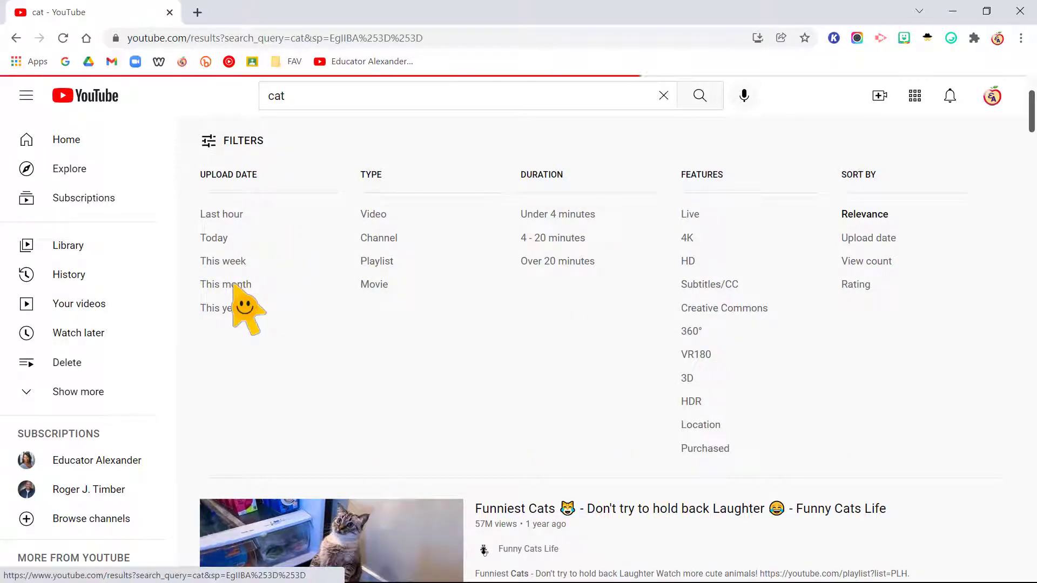
mouse_move(545, 437)
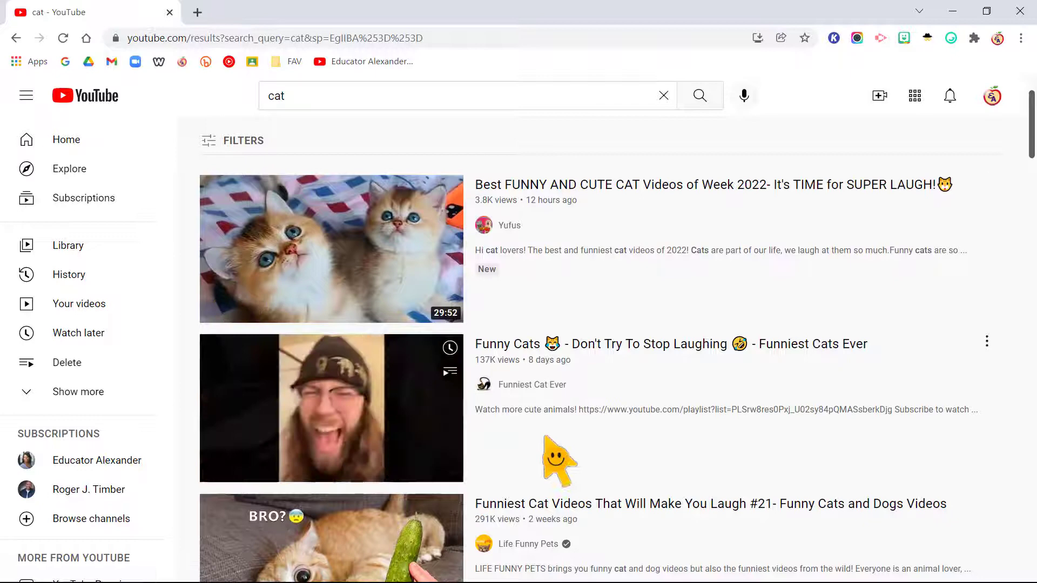
left_click(239, 142)
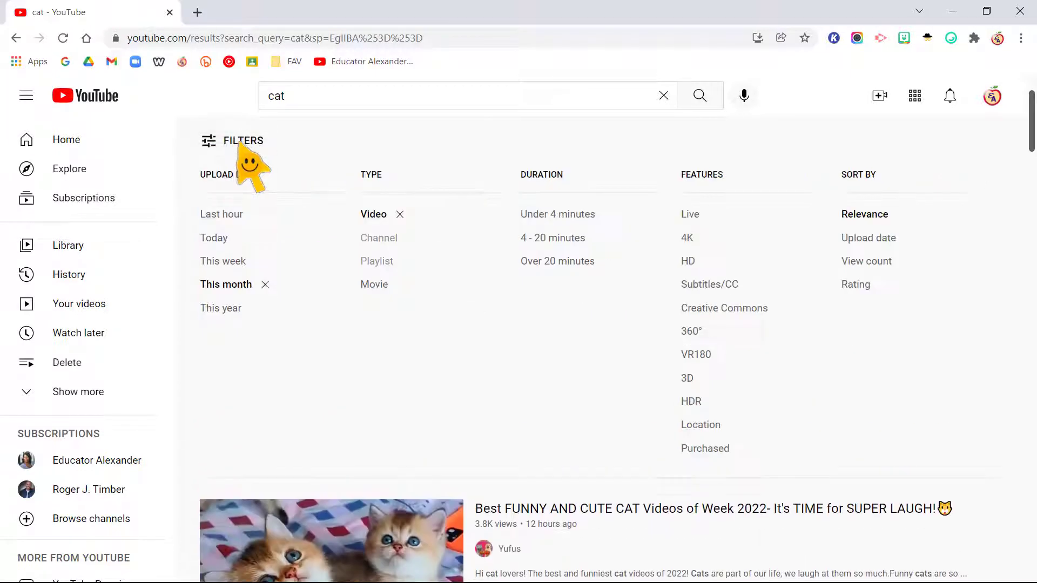
left_click(567, 215)
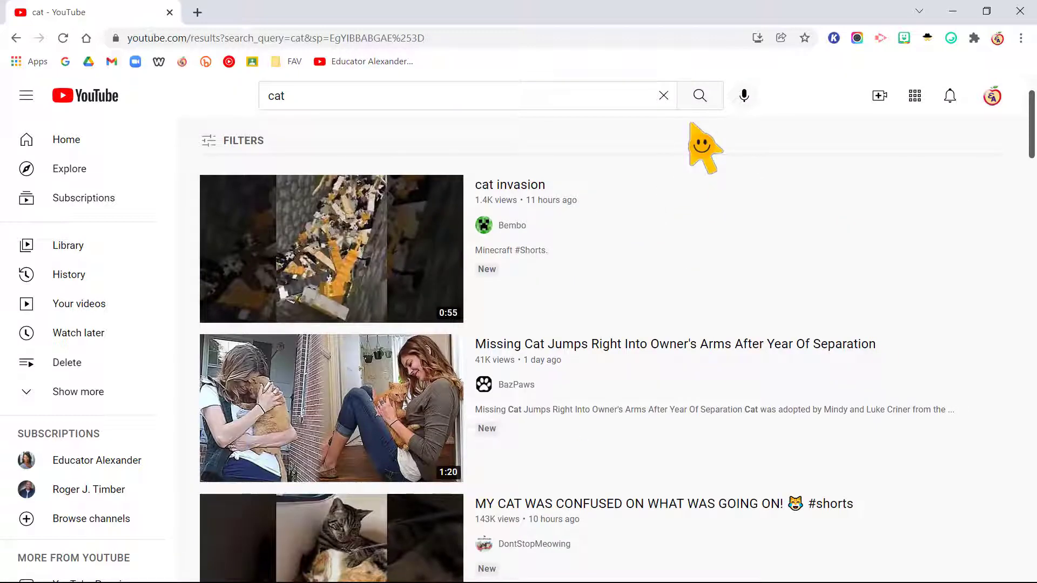
Step: Add the Subtitles/CC filter, then return to the Educator Alexander channel
left_click(254, 142)
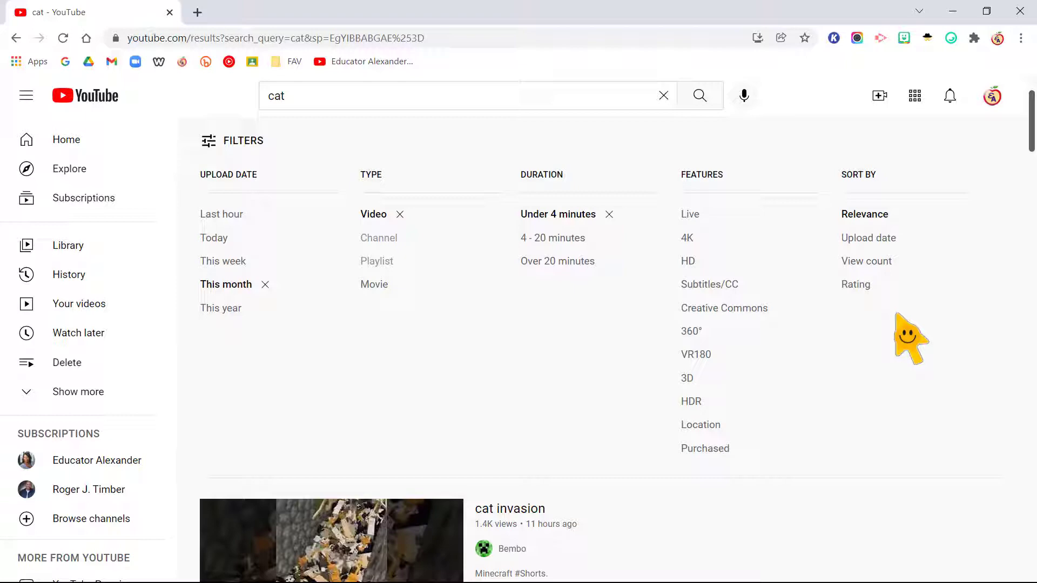
left_click(712, 285)
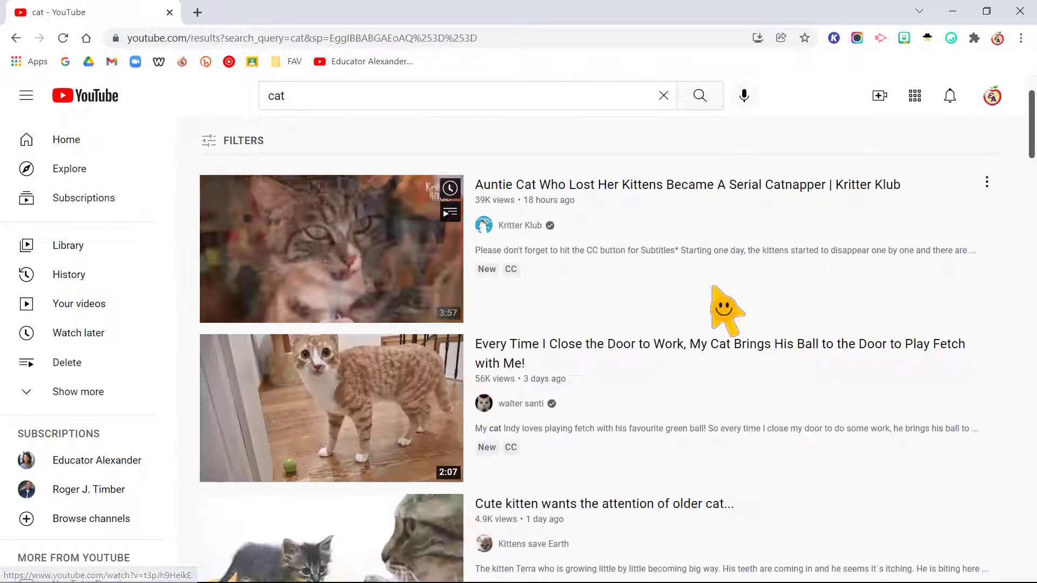
left_click(219, 144)
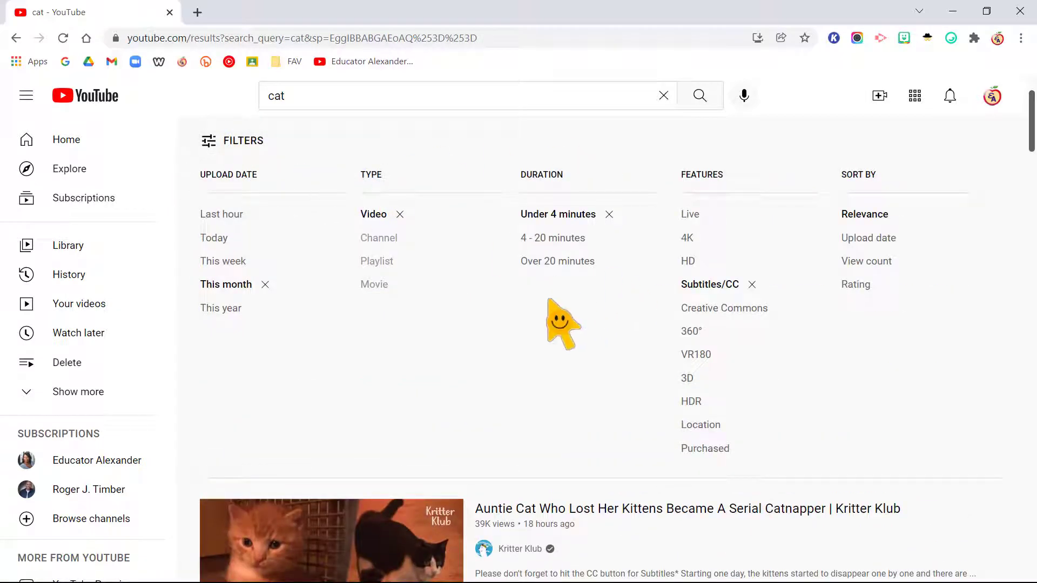
left_click(367, 63)
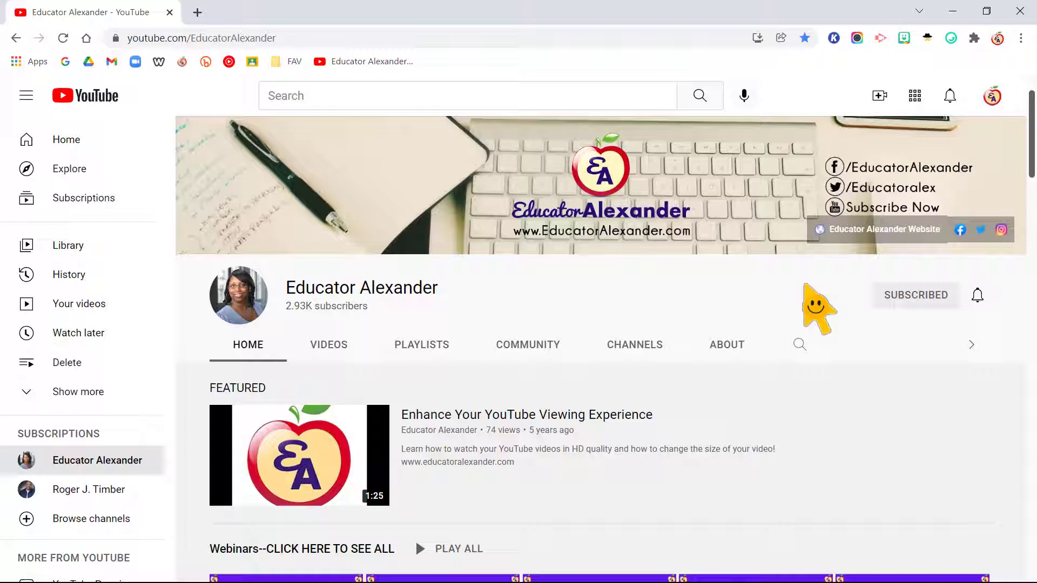
Step: Scroll the Educator Alexander home page down to the 5 Minute Tips row
scroll(815, 307, "down", 4)
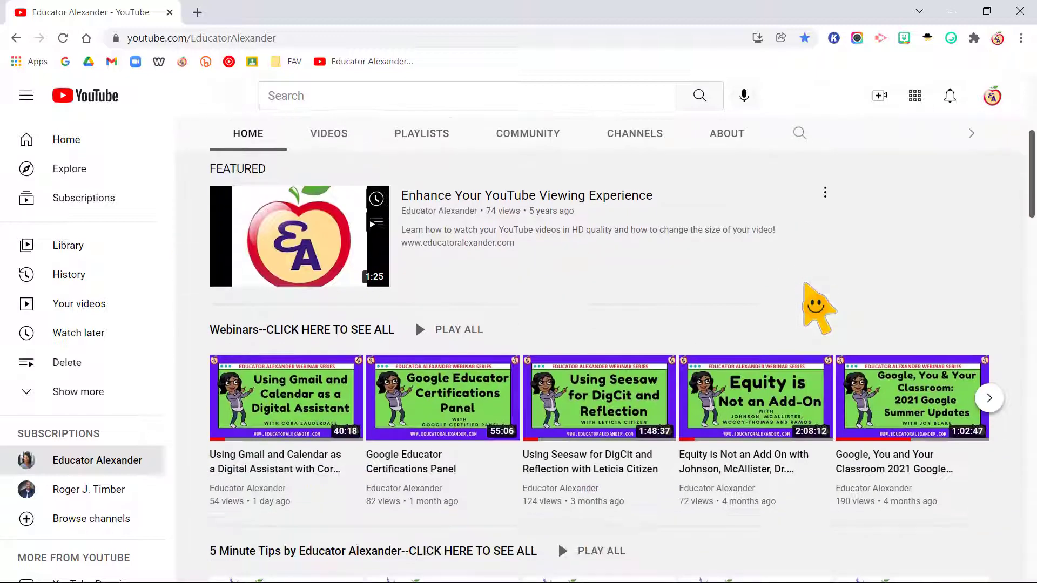
scroll(244, 464, "down", 5)
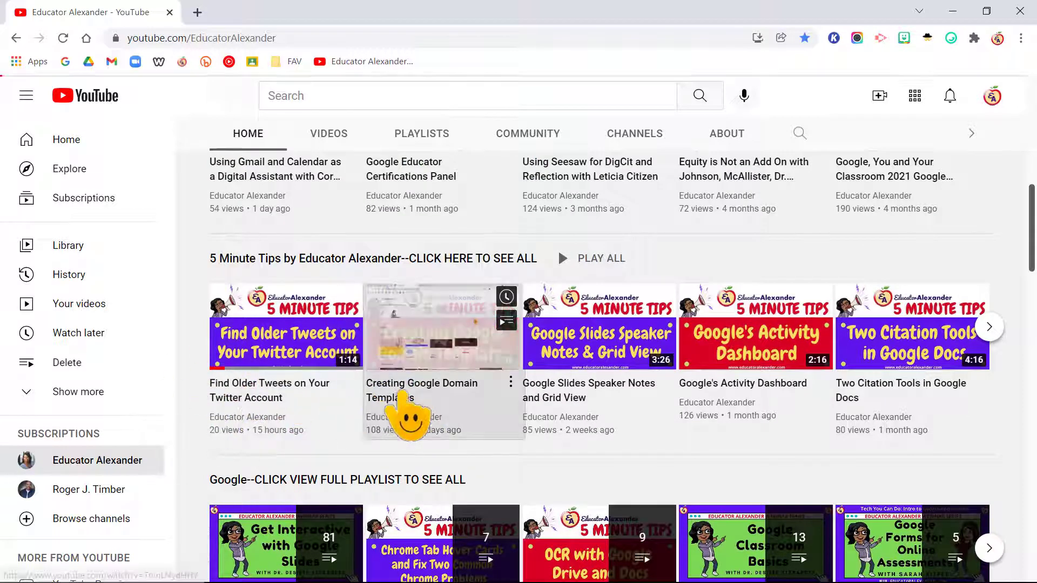
Step: Play the Creating Google Domain Templates video and pause it at 0:01
left_click(410, 419)
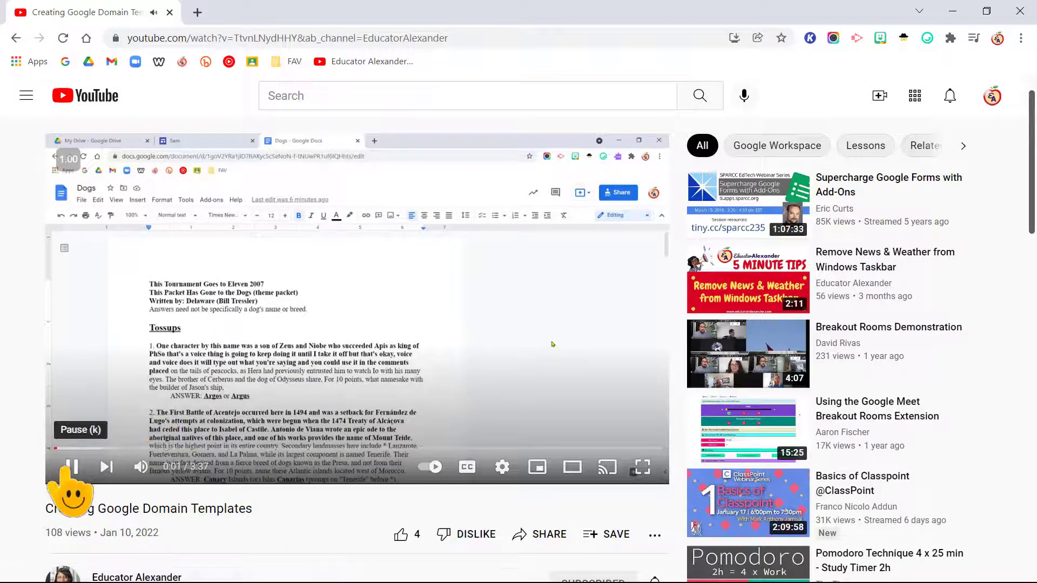
left_click(72, 467)
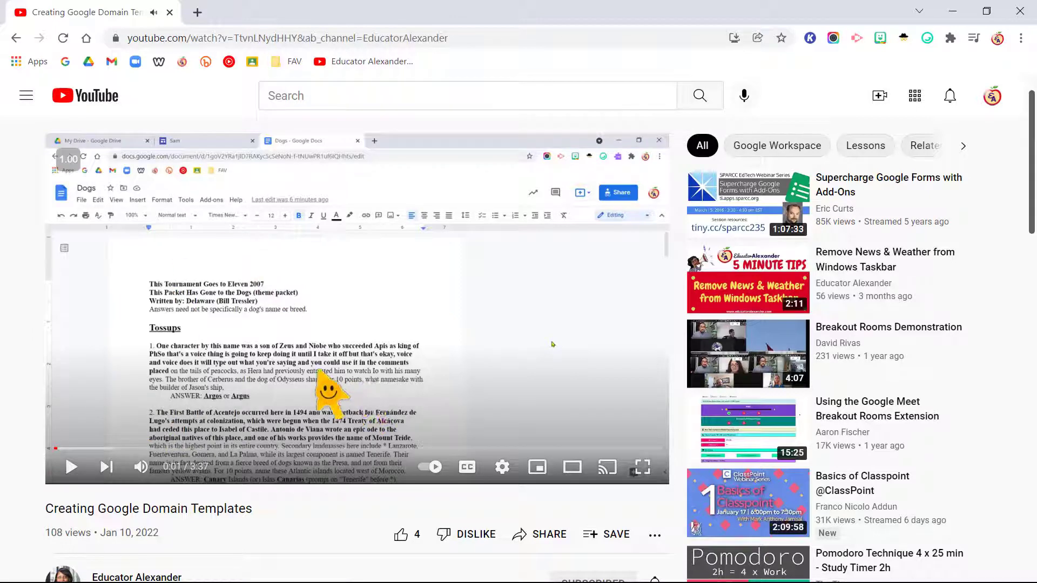
scroll(335, 402, "down", 1)
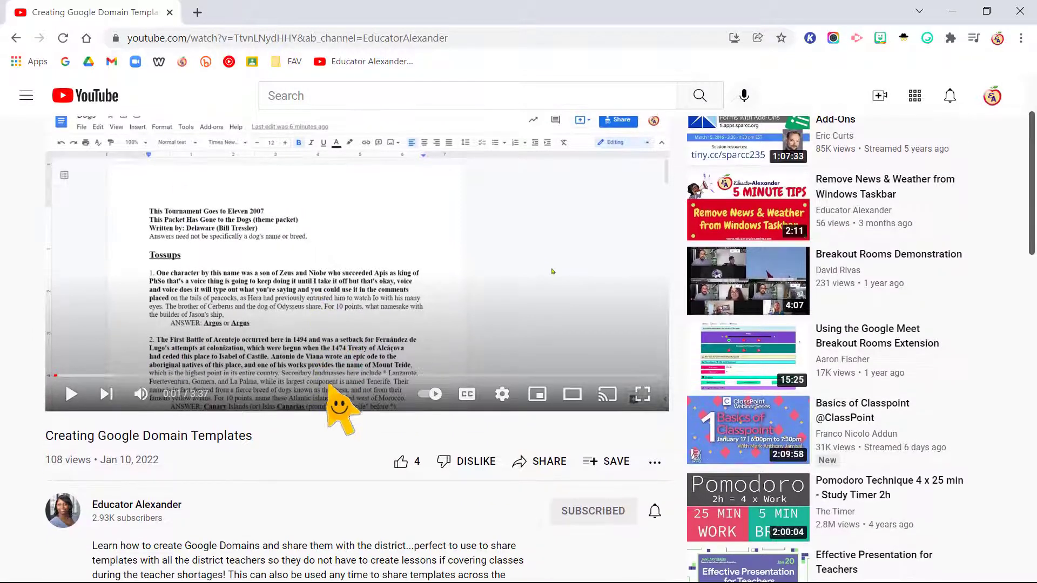
Step: Create an unlisted playlist '5 minute tip youtube' containing Creating Google Domain Templates
left_click(606, 463)
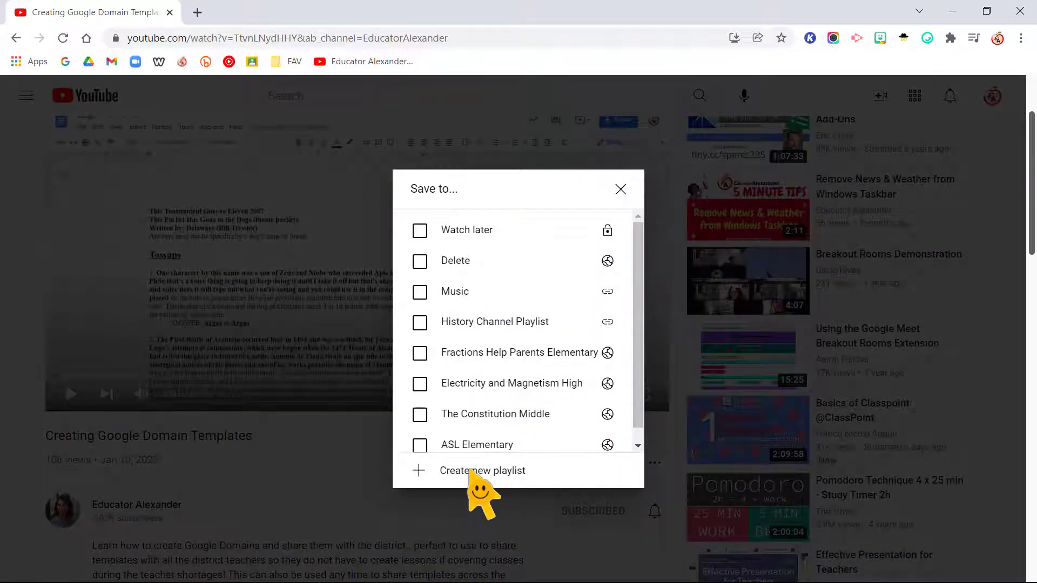
left_click(489, 471)
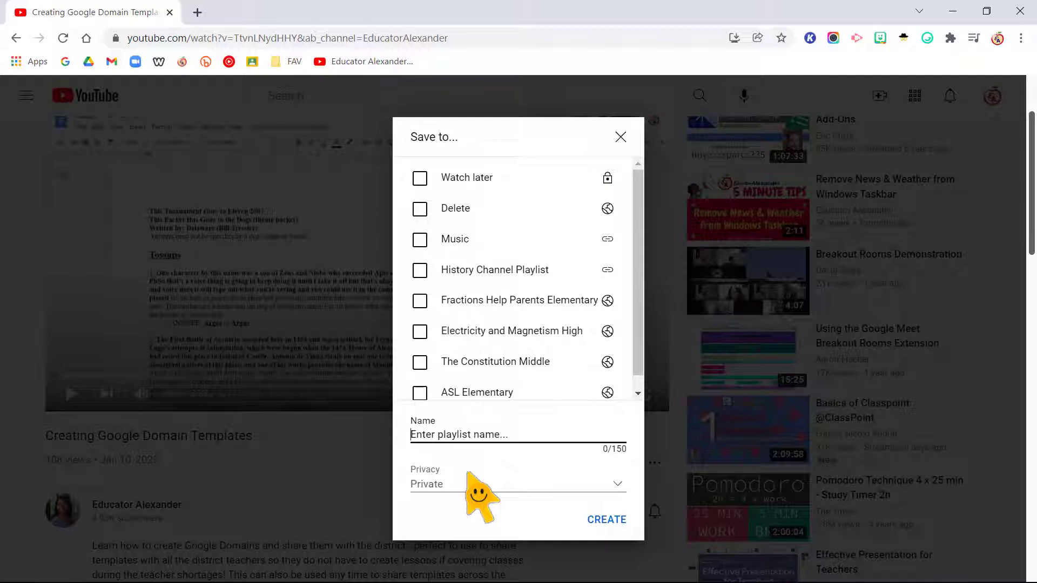
type("5 minute tip youtube")
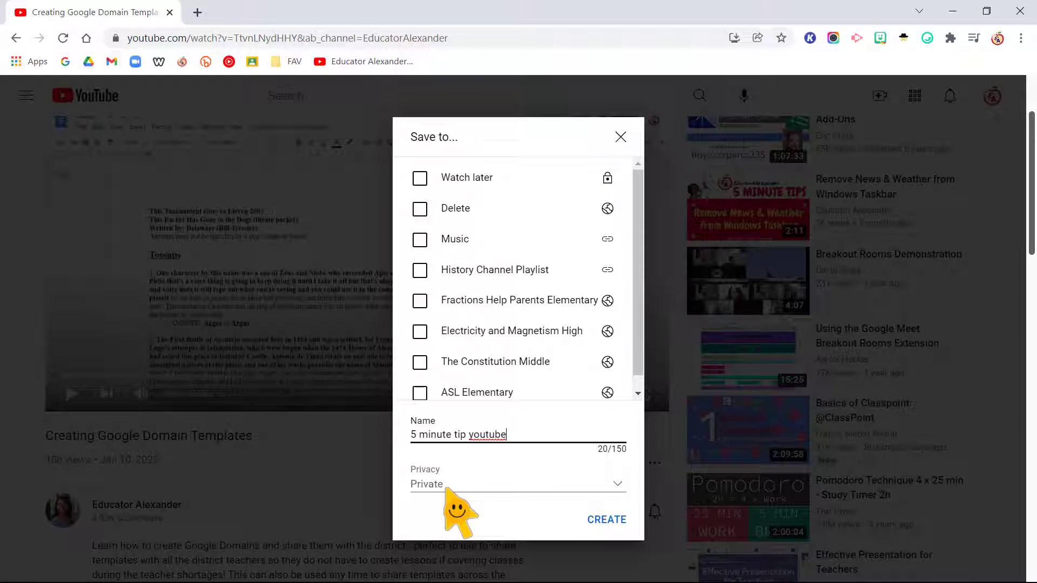
left_click(446, 486)
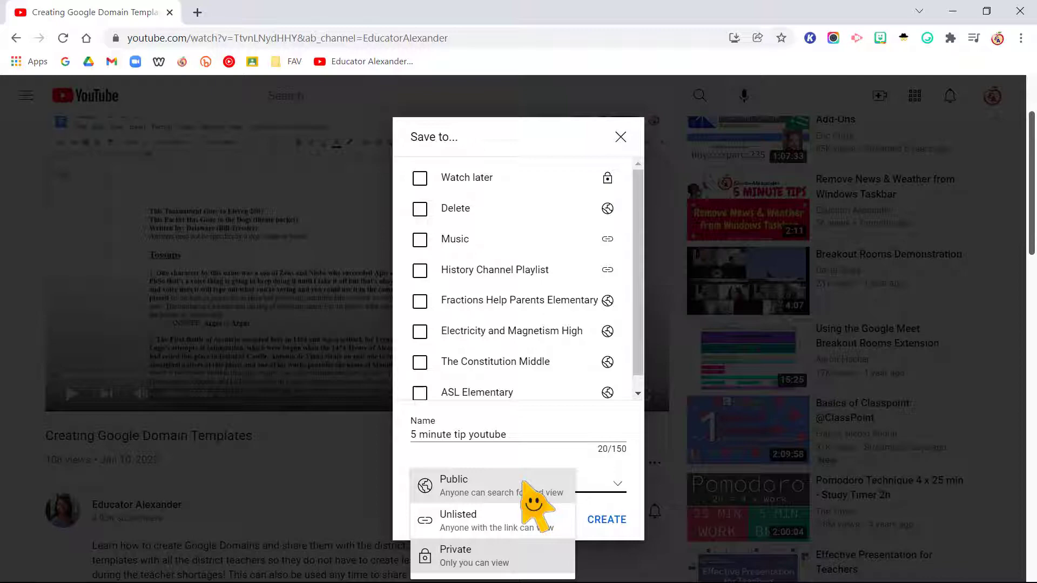
left_click(520, 519)
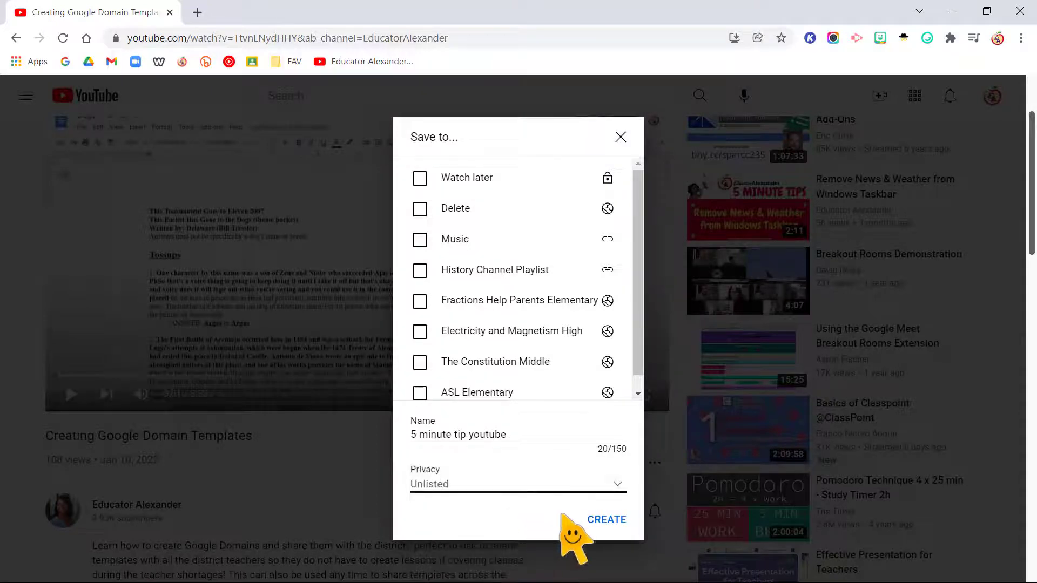
left_click(608, 519)
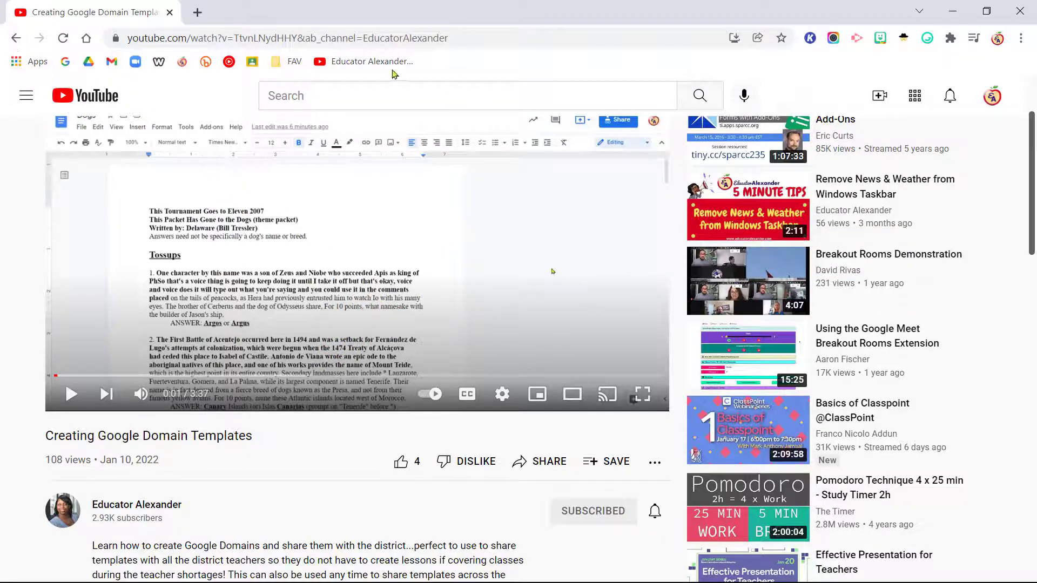
Step: Back on the Educator Alexander channel, bring up the save-to-playlist list for another video
left_click(378, 61)
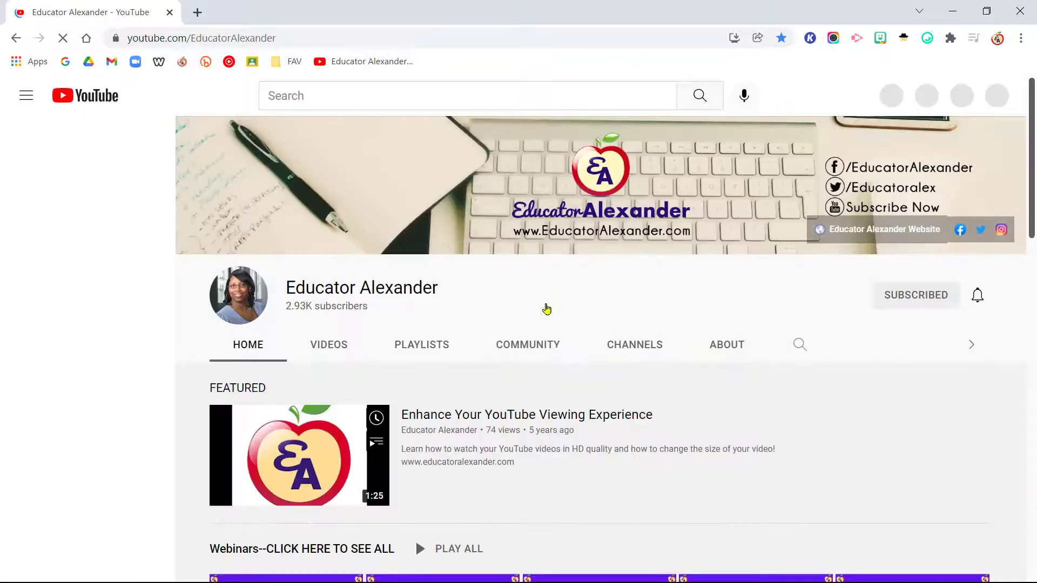
scroll(459, 391, "down", 2)
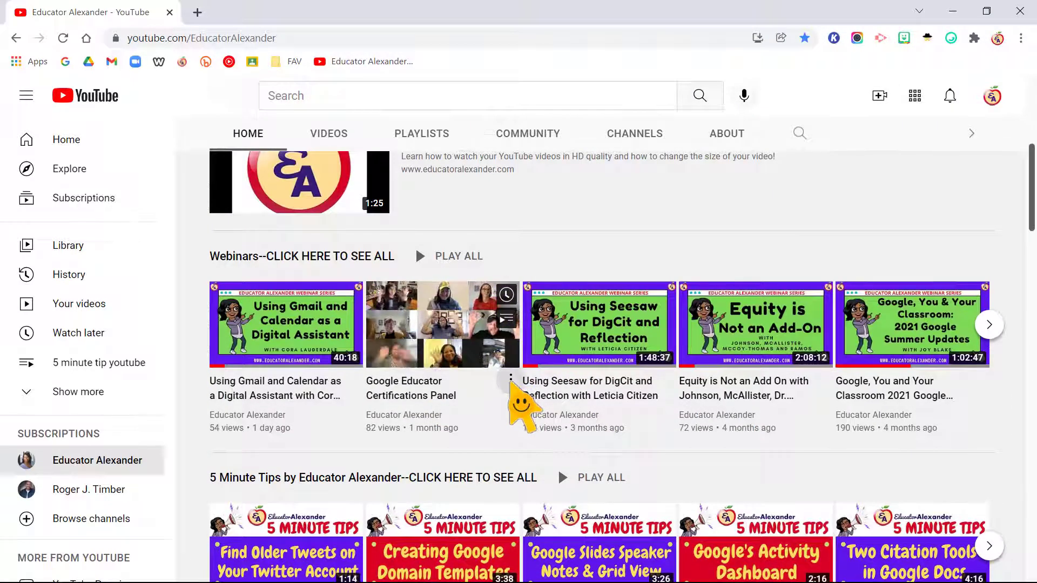
left_click(510, 380)
left_click(561, 465)
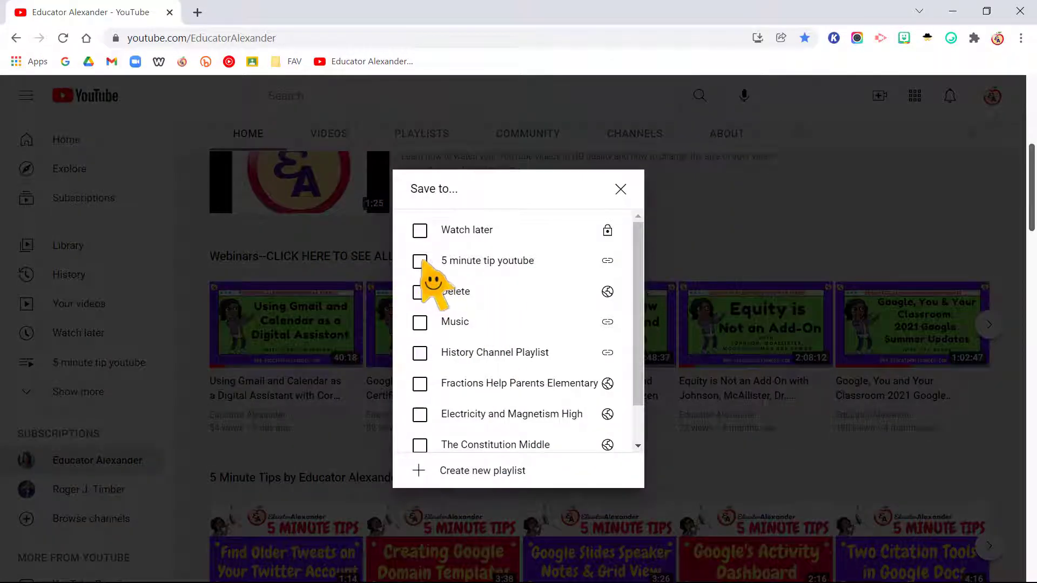
Step: Tick the 5 minute tip youtube and Delete playlists and close the dialog
left_click(422, 262)
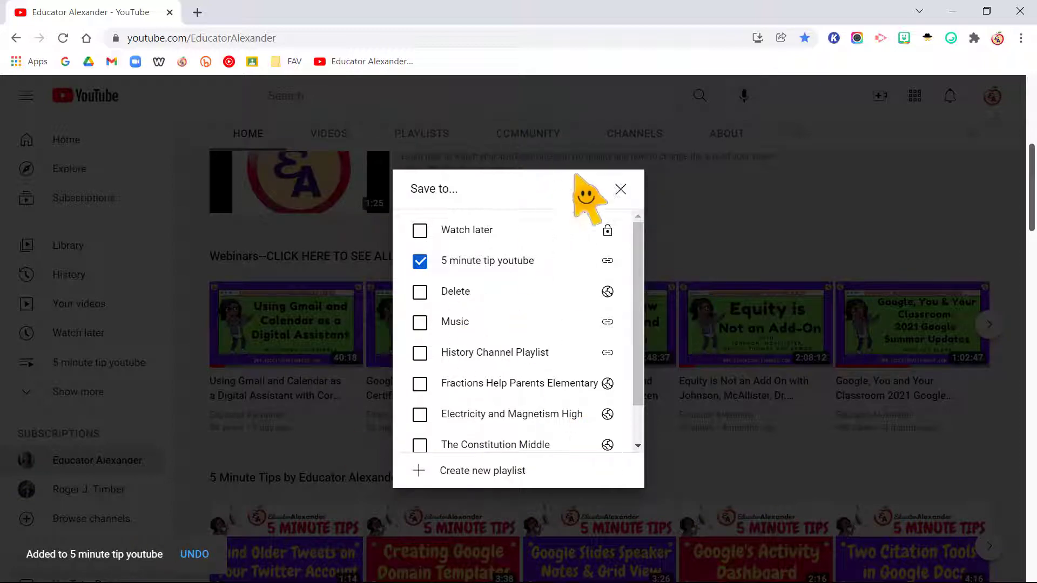
scroll(641, 339, "down", 2)
scroll(640, 339, "up", 2)
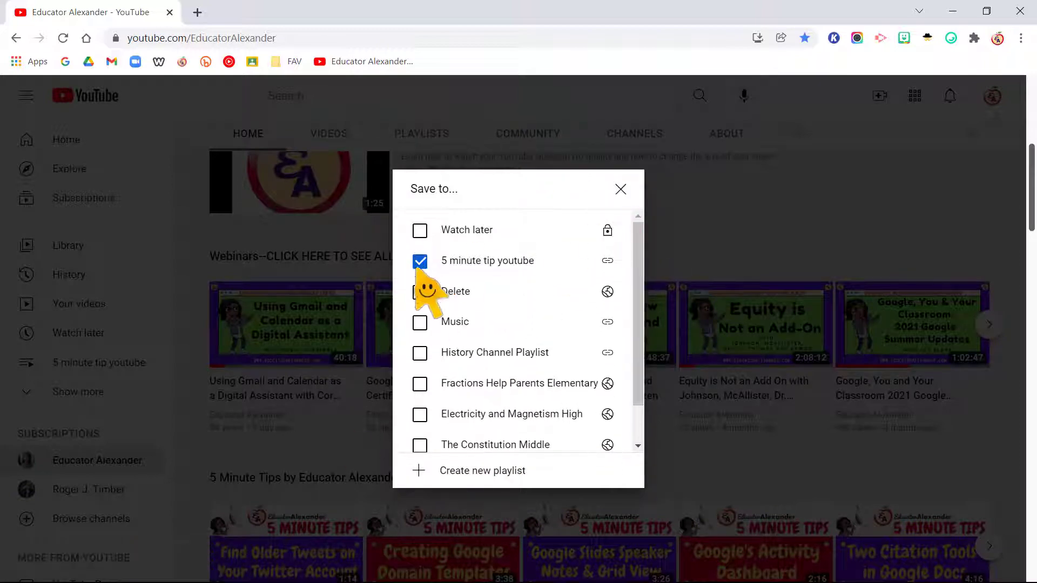
left_click(419, 291)
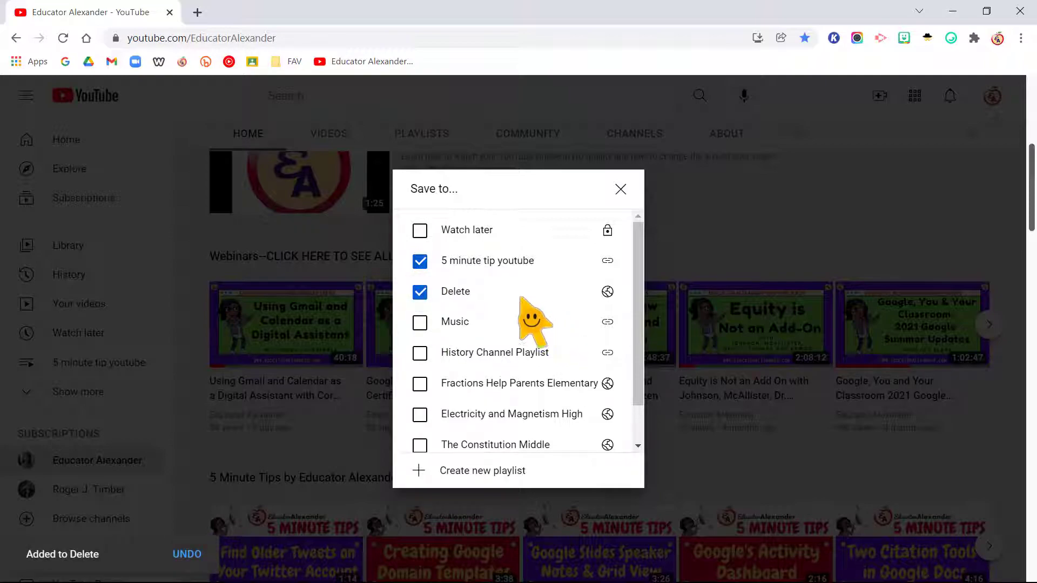
left_click(621, 189)
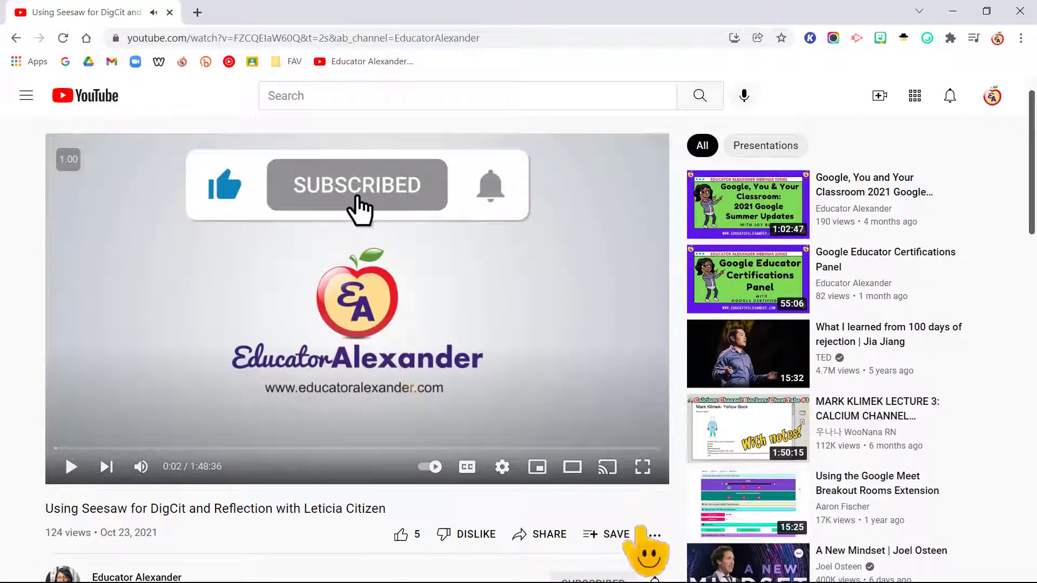
Step: Save the Seesaw DigCit video to 5 minute tip youtube and open the first suggestion's menu
left_click(616, 534)
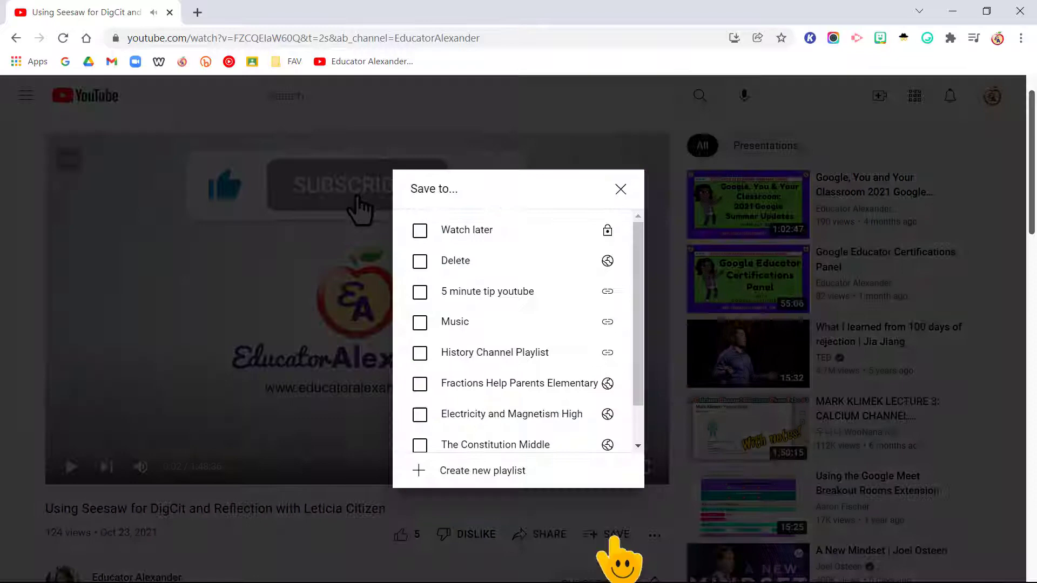
left_click(420, 292)
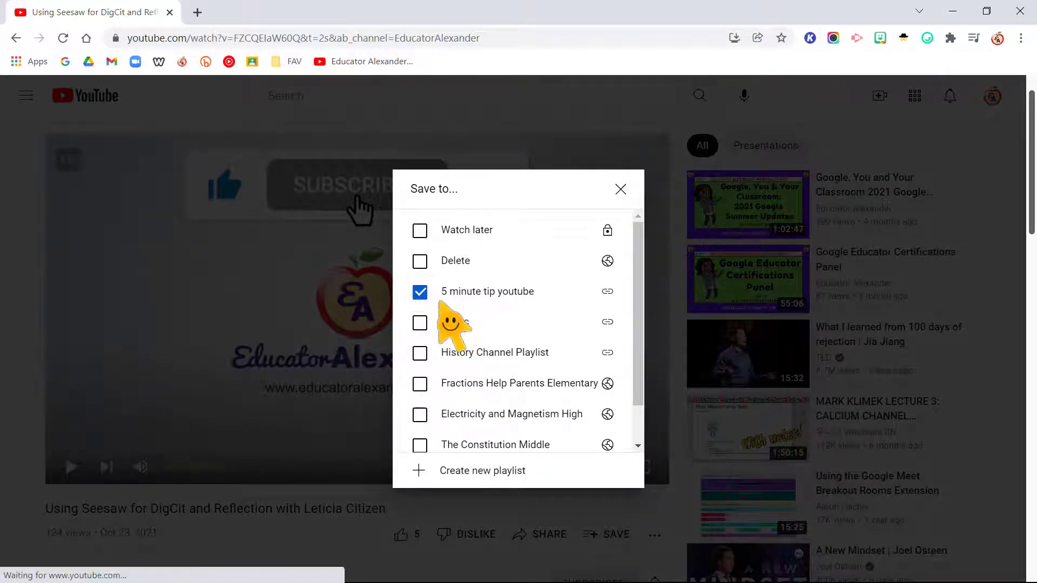
left_click(620, 189)
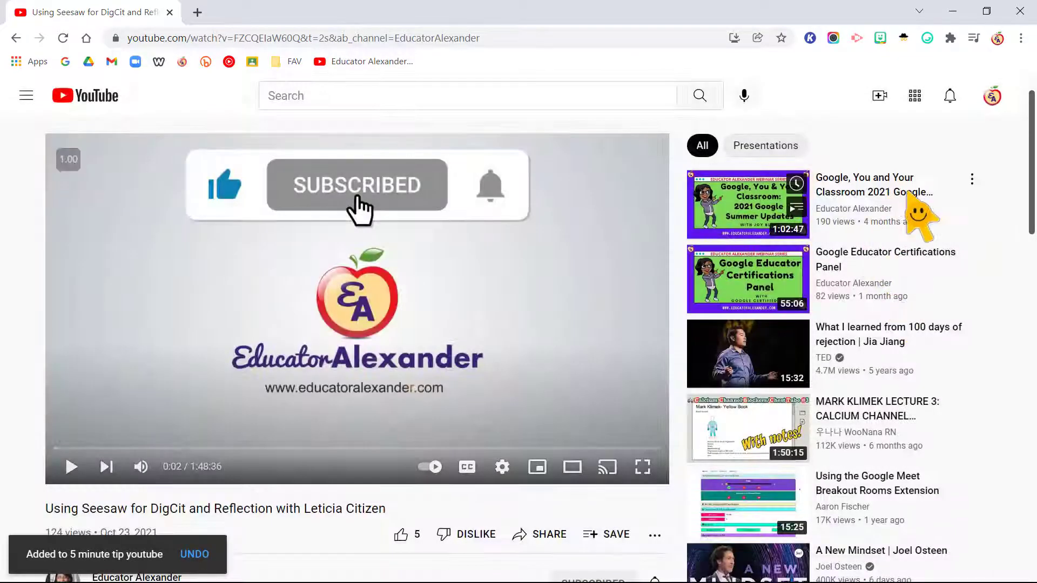
left_click(973, 180)
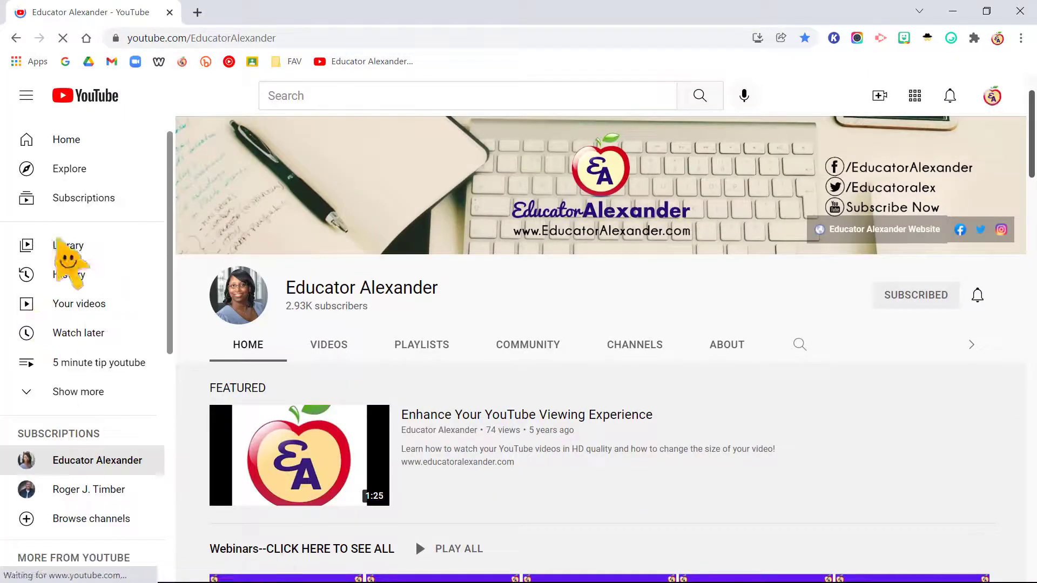
Step: Expand the sidebar's saved playlists, from 5 minute tip youtube through ASL Elementary
left_click(85, 401)
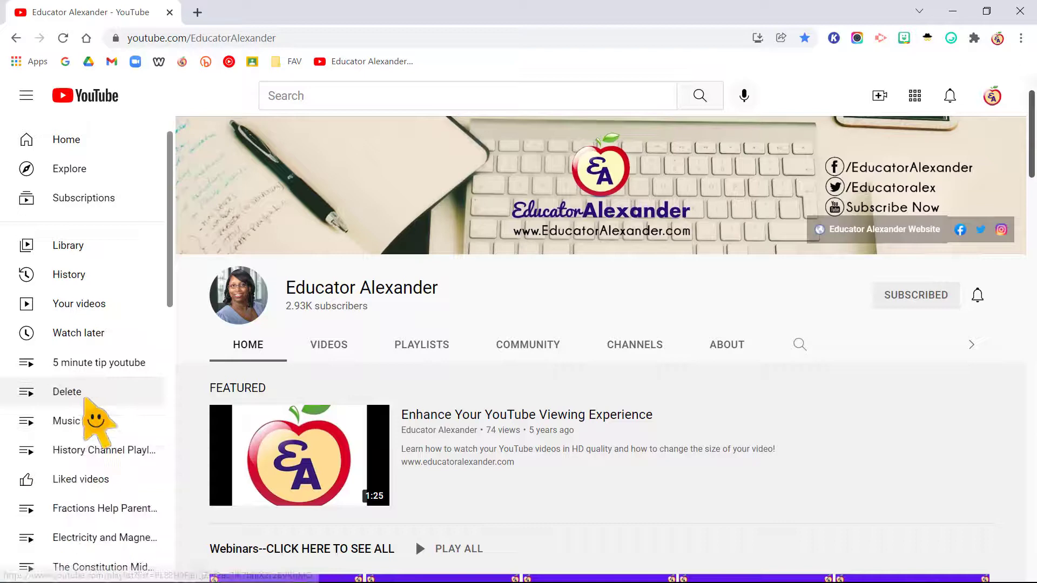
scroll(93, 403, "down", 2)
scroll(90, 345, "up", 2)
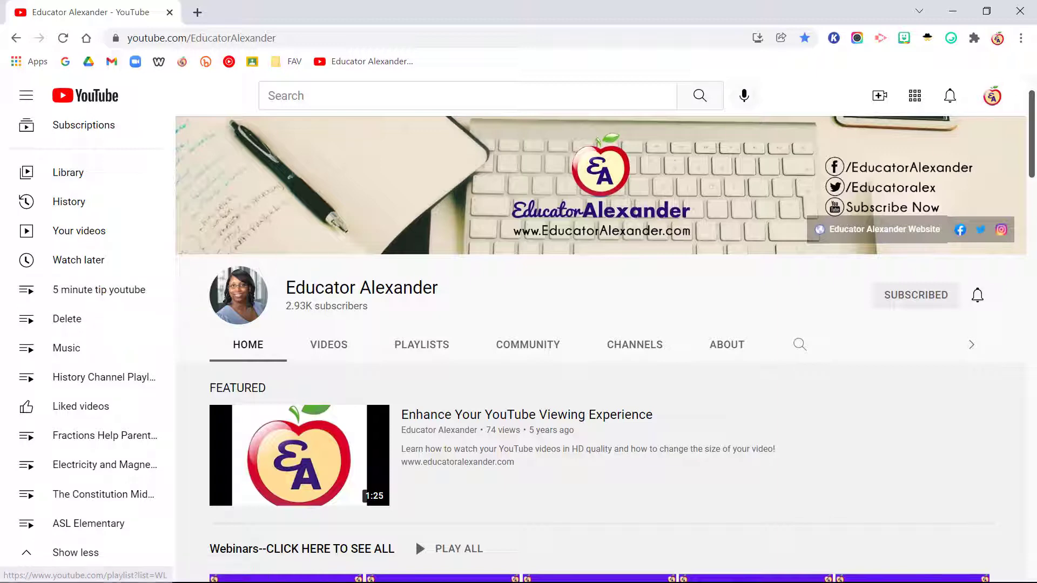
Step: Open YouTube Studio from the account menu and go to its Playlists page
left_click(992, 97)
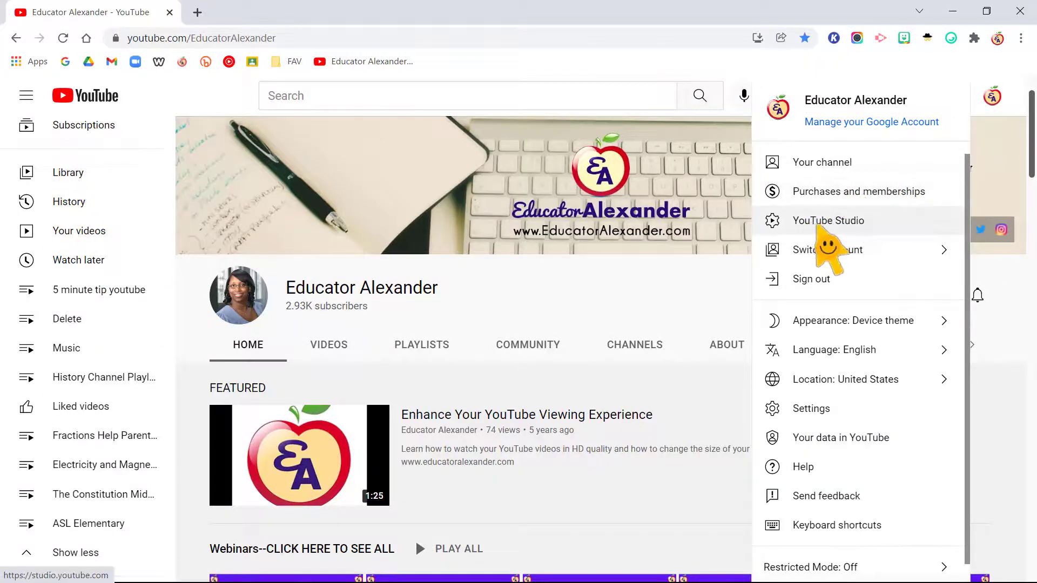
left_click(851, 218)
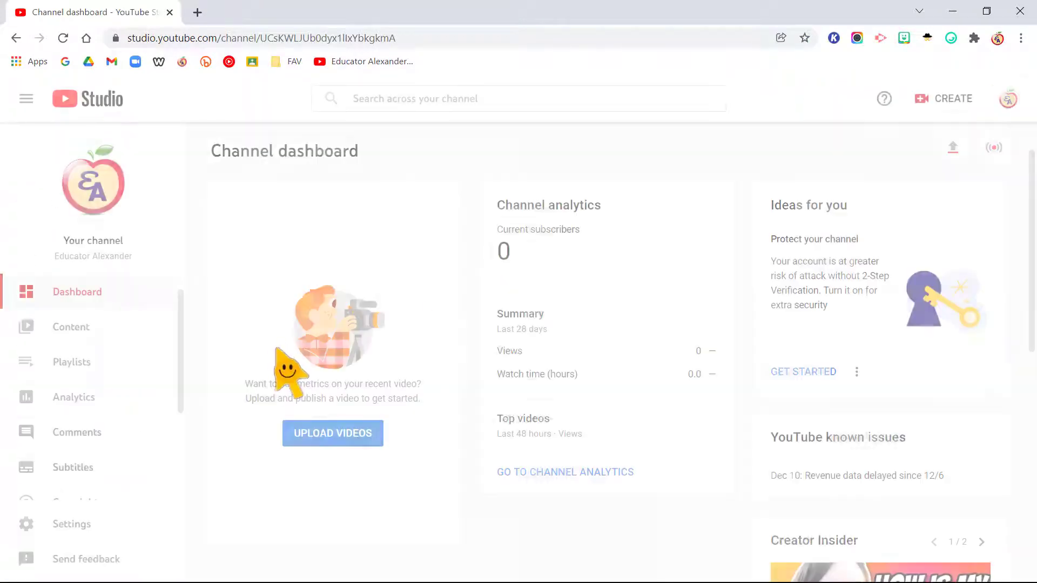
left_click(78, 364)
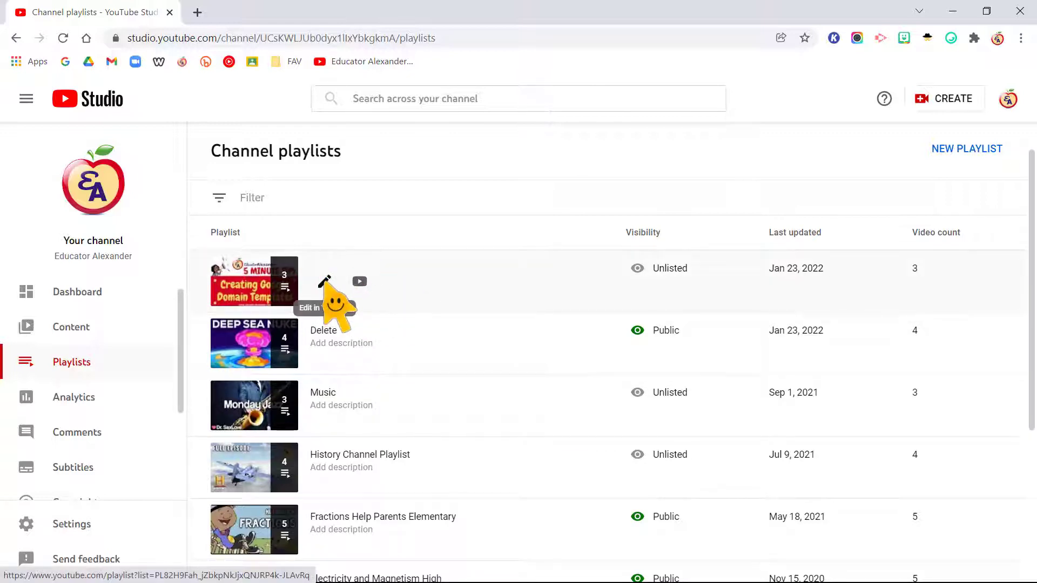
Step: Open 5 minute tip youtube on YouTube, view its share link, then go to the Home feed
left_click(324, 281)
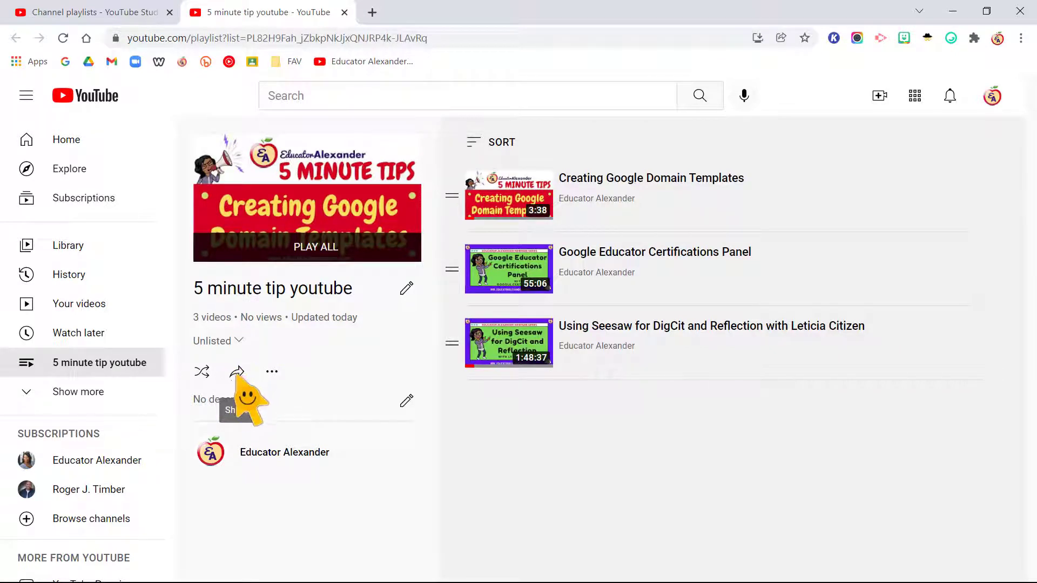
left_click(238, 373)
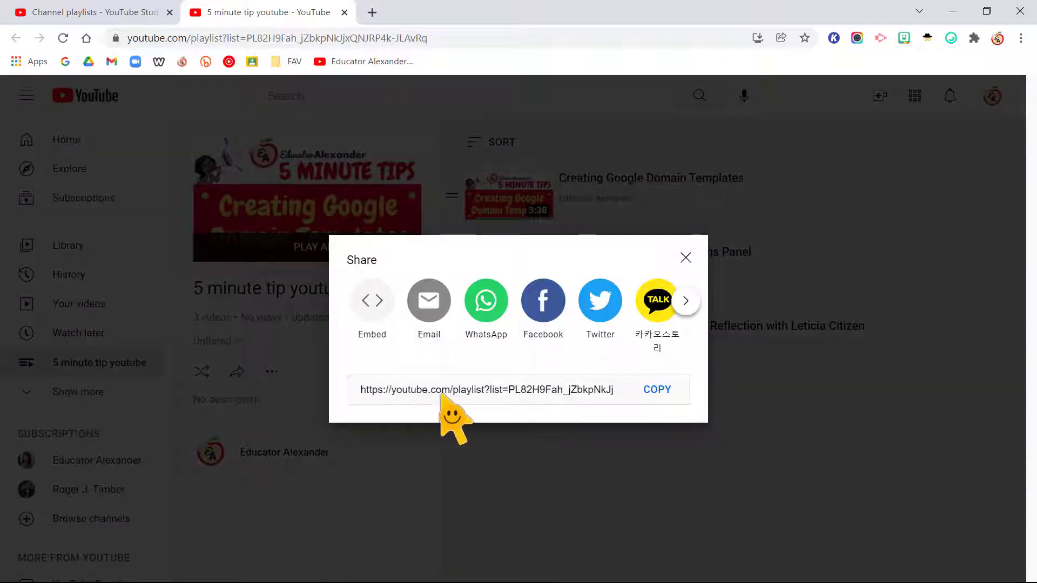
left_click_drag(452, 394, 463, 397)
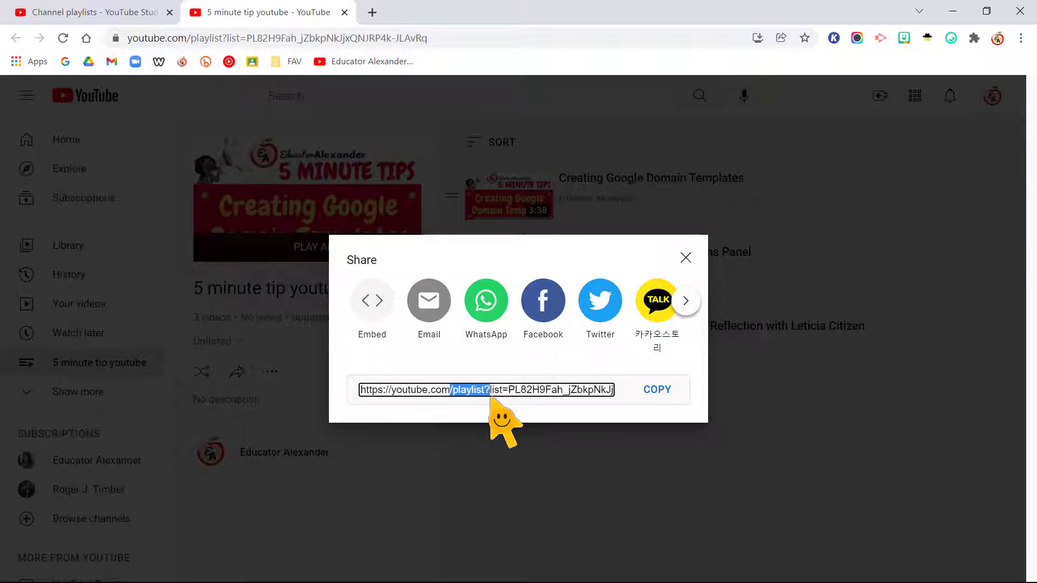
left_click(685, 257)
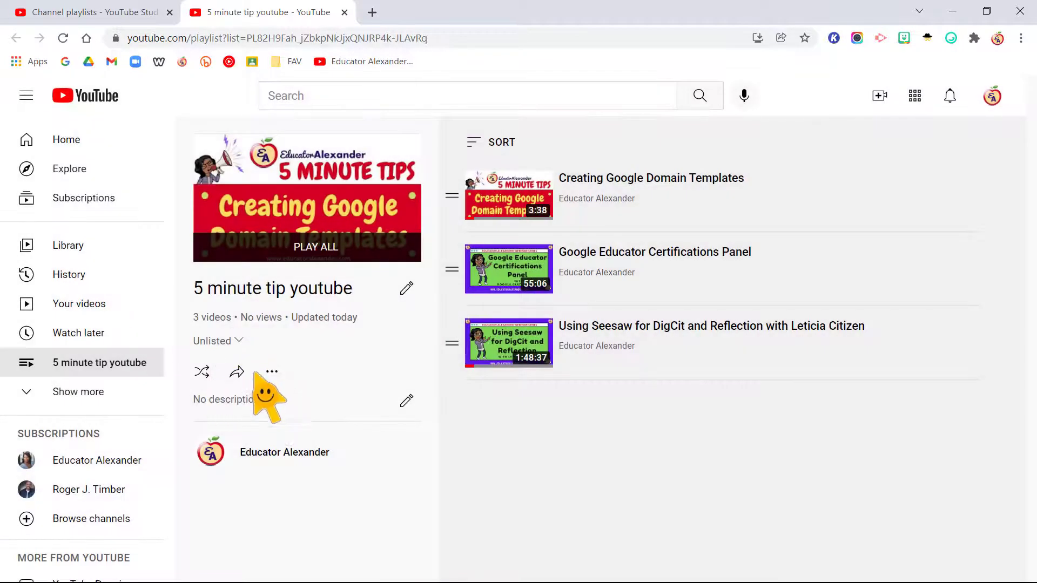
left_click(80, 141)
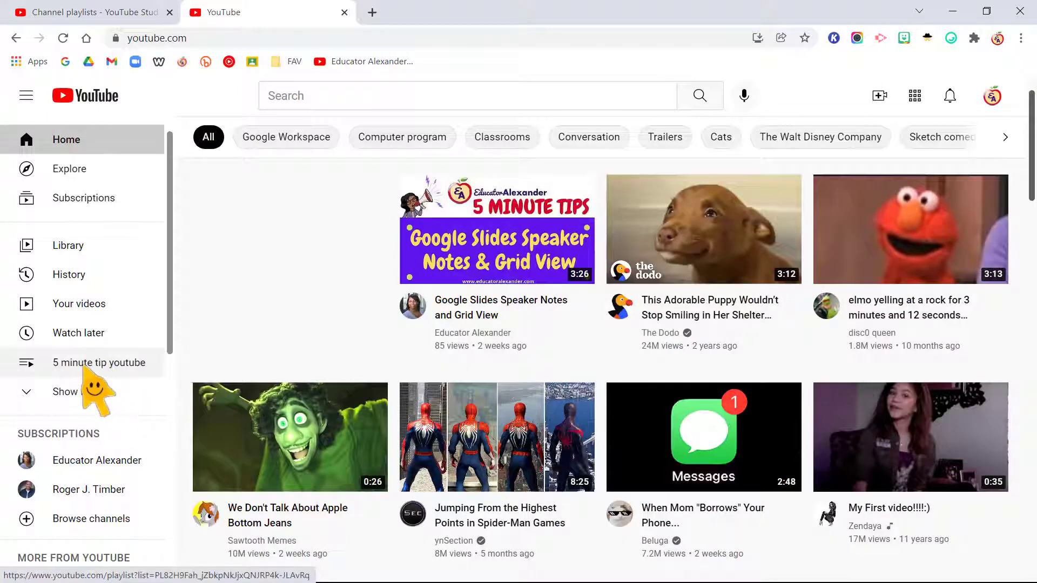
Step: Briefly play and pause the first playlist video, then return to the playlist page and close the mini-player
left_click(86, 363)
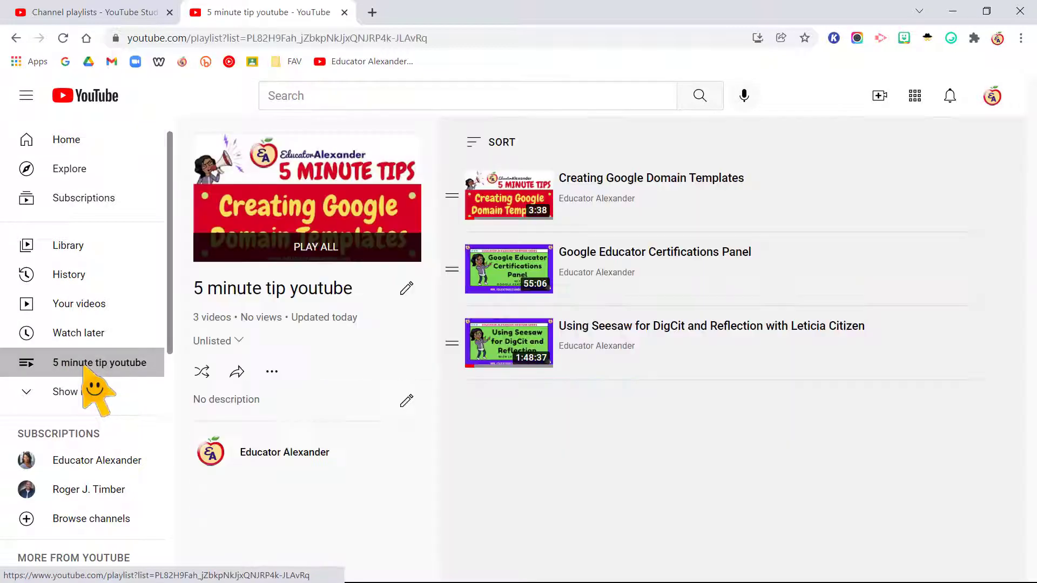
left_click(616, 186)
left_click(107, 466)
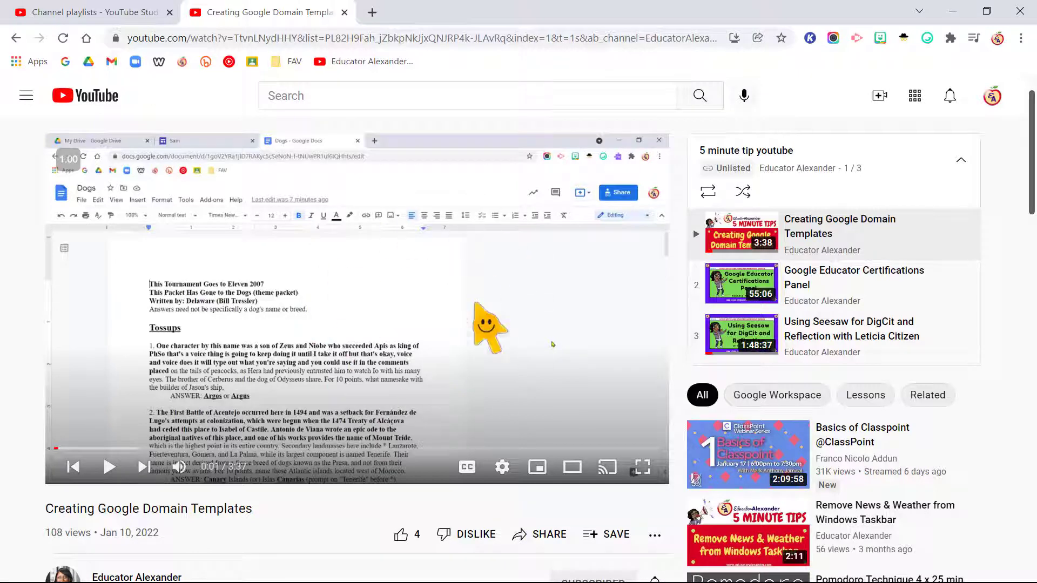
left_click(776, 153)
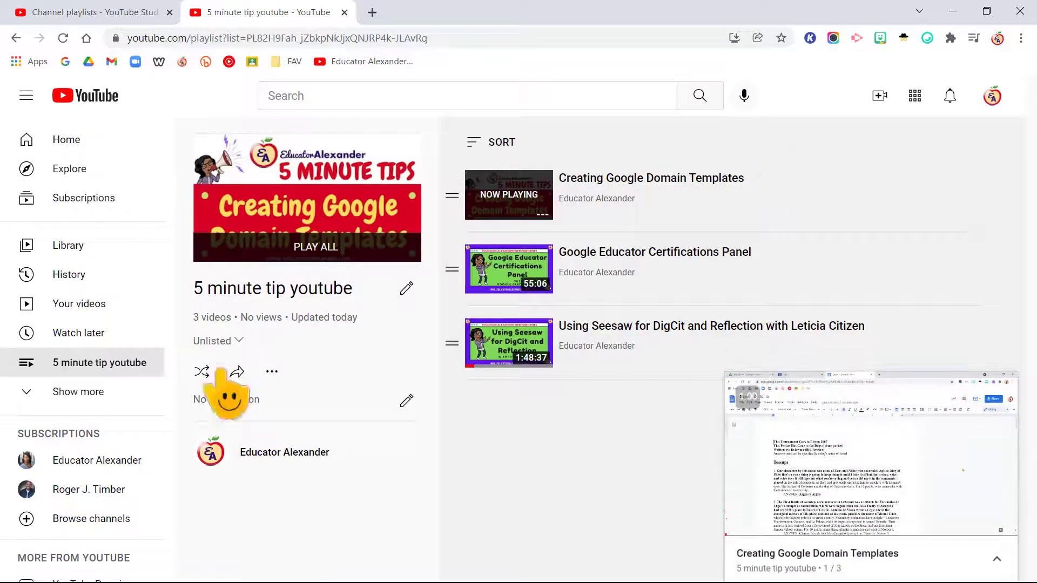
left_click(1003, 386)
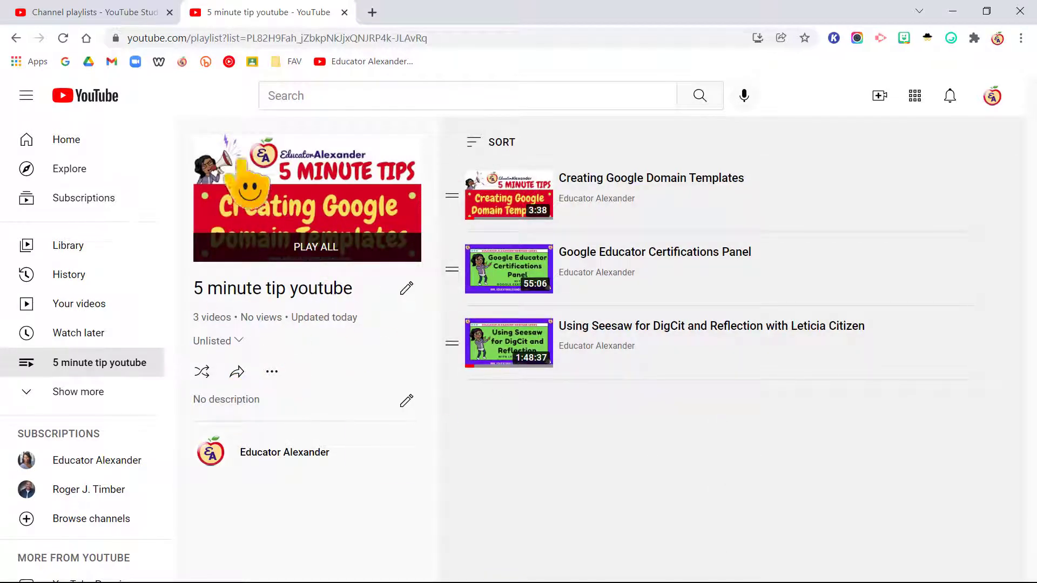
Step: Copy the 5 minute tip youtube playlist's share link and open a new browser tab
left_click(237, 372)
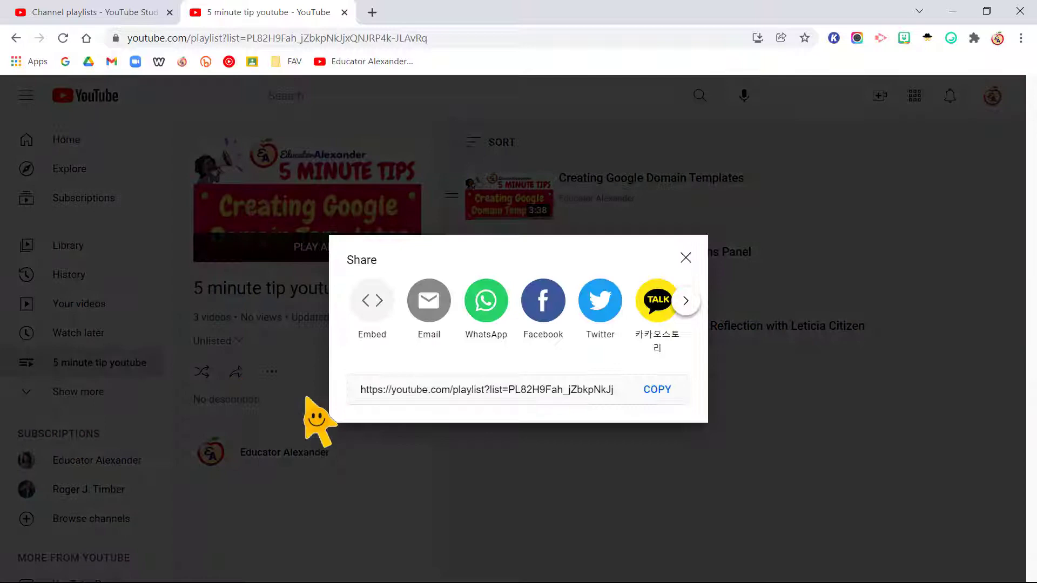
left_click(657, 390)
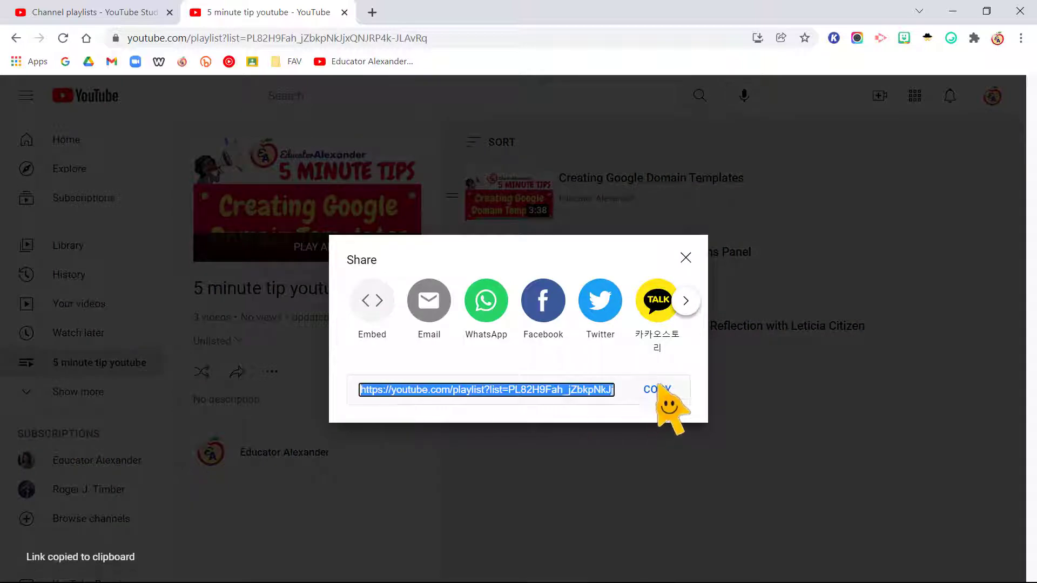
left_click(686, 301)
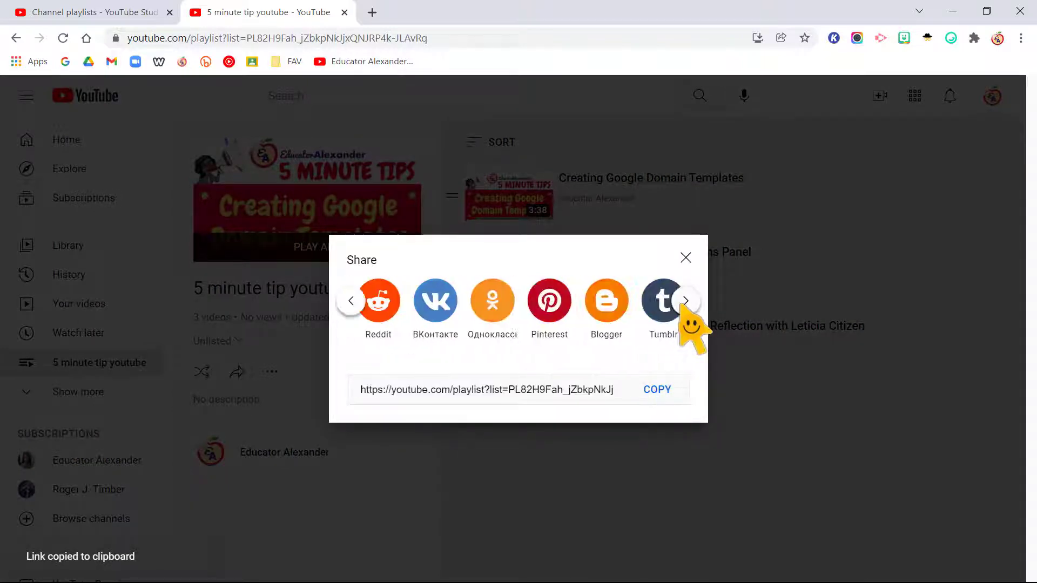
left_click(687, 301)
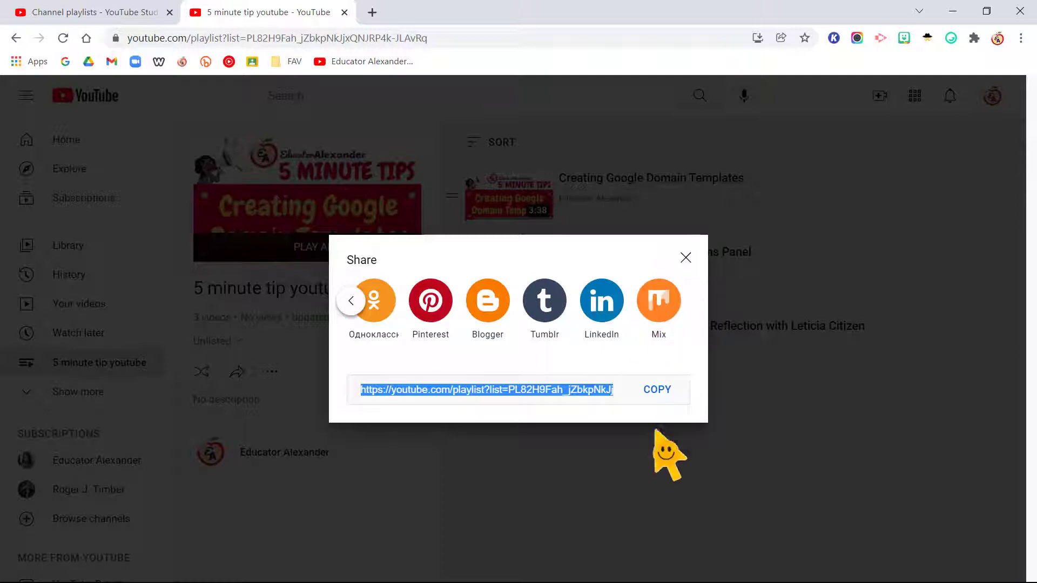
left_click(686, 257)
left_click(372, 12)
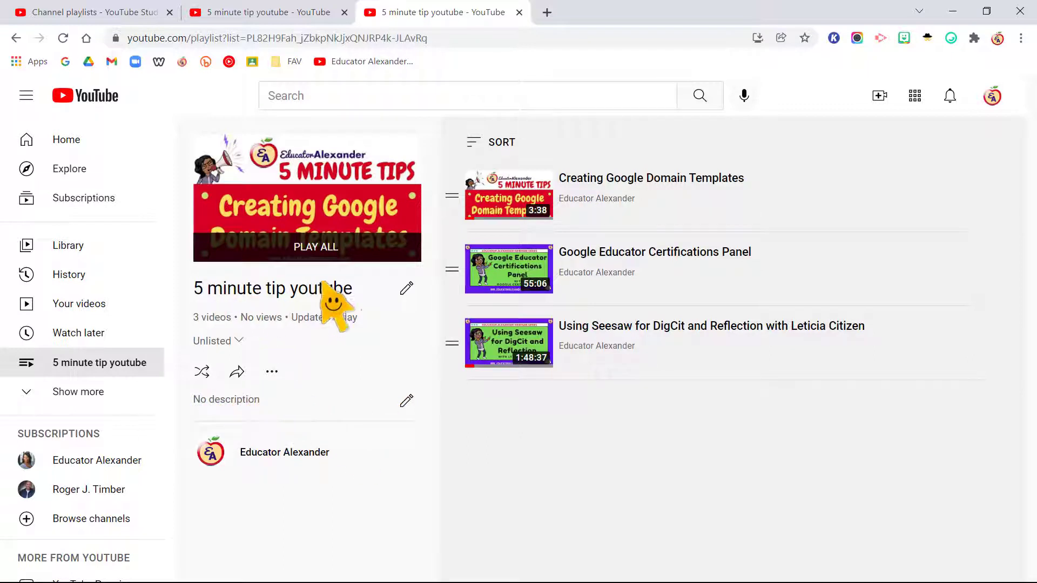
left_click(272, 373)
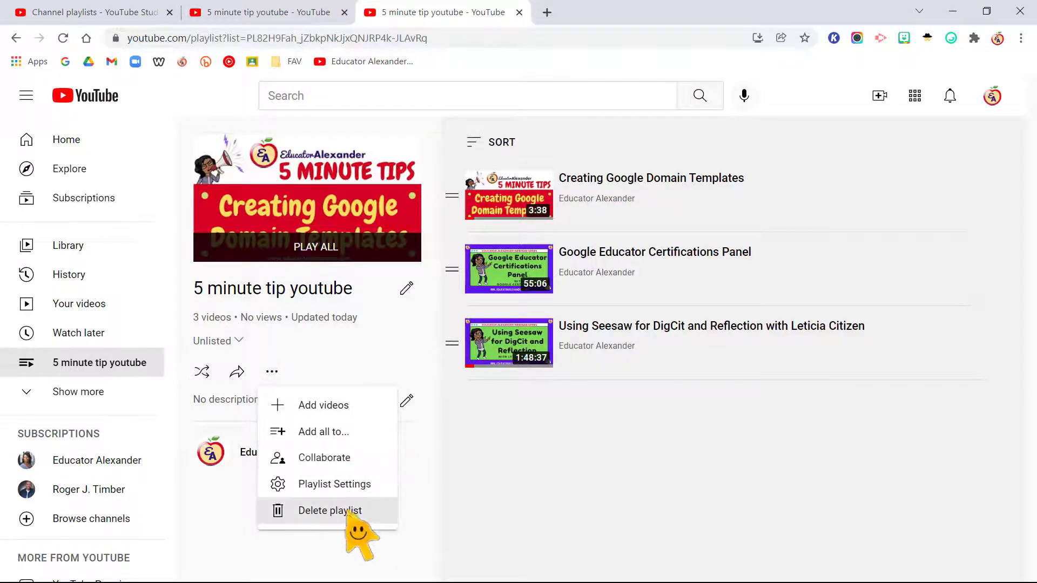
left_click(235, 342)
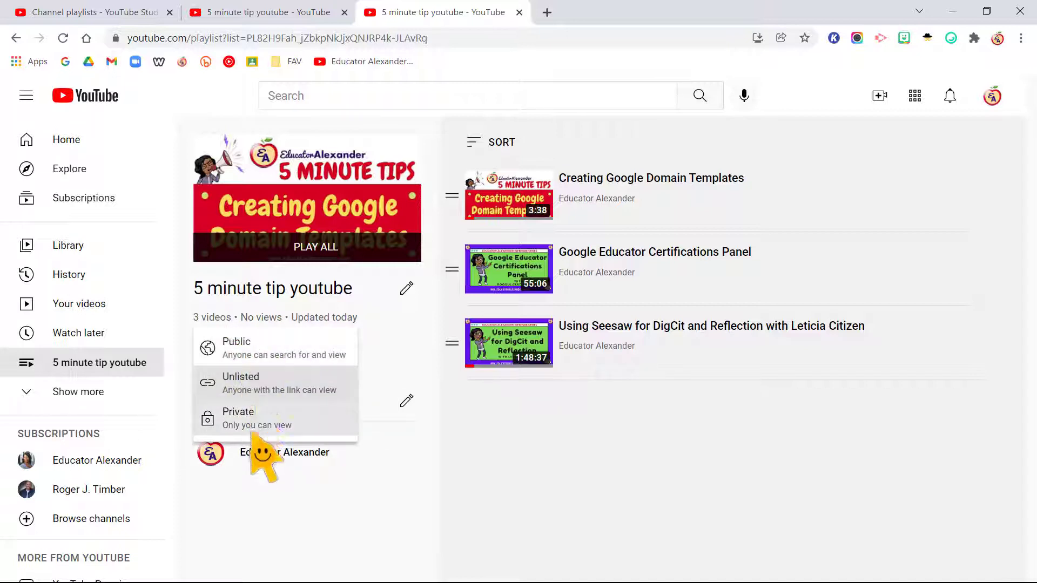
left_click(425, 478)
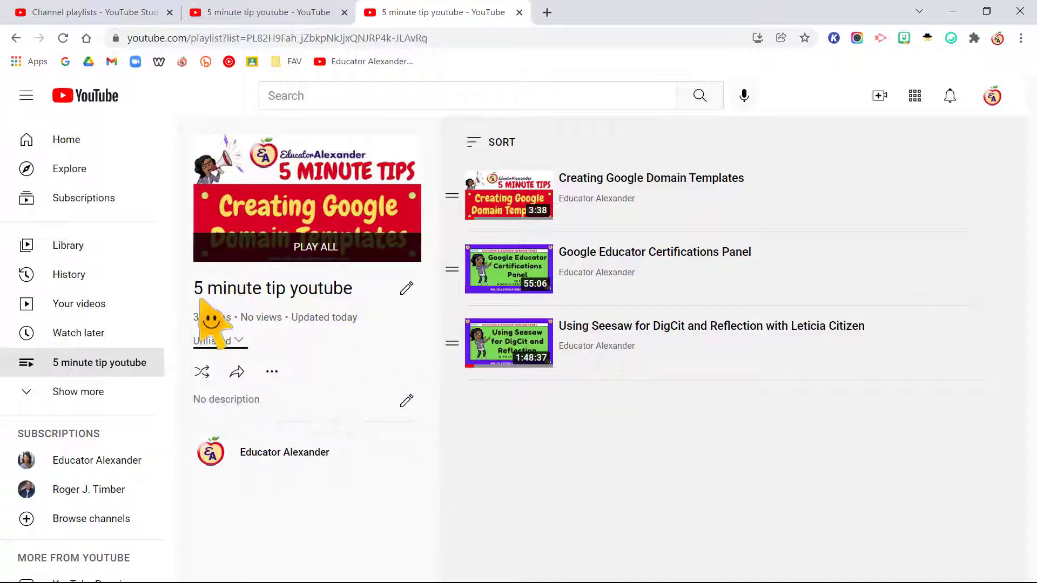